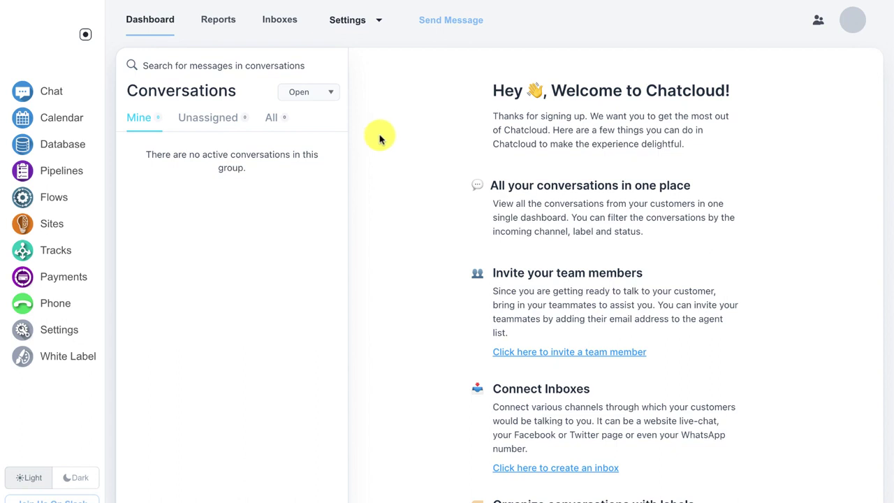
# Step: Go to the Inboxes page and scroll through it to see that no inboxes exist yet
pyautogui.click(280, 21)
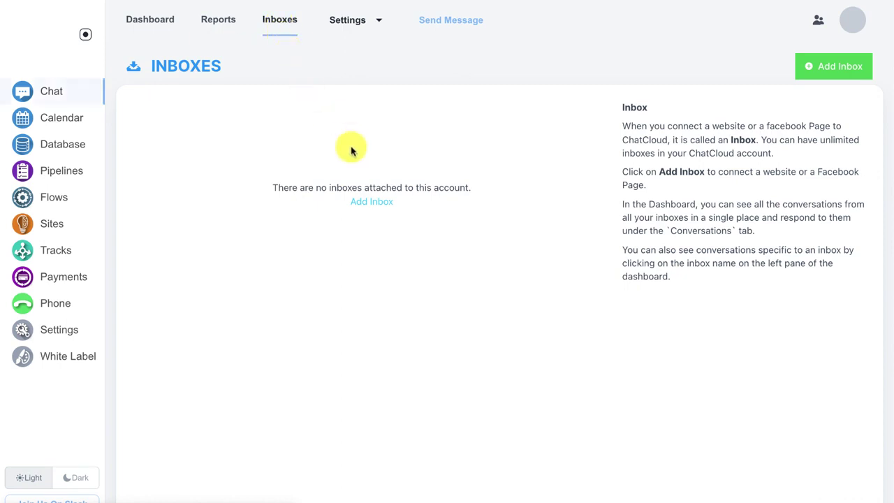
pyautogui.scroll(-1, 366, 201)
# Step: Start adding a new inbox to bring up the channel choices
pyautogui.click(367, 202)
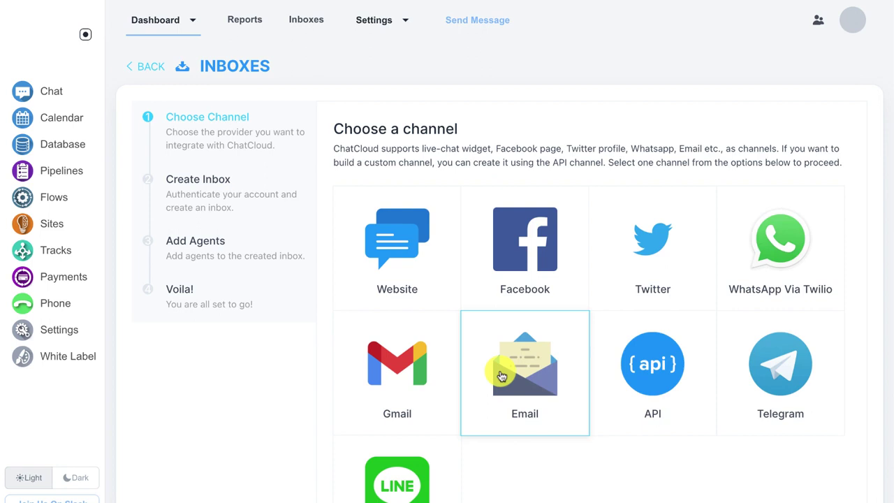
# Step: Choose the Email channel, name it 'Joes Inbox', and enter the demo Gmail address
pyautogui.click(502, 377)
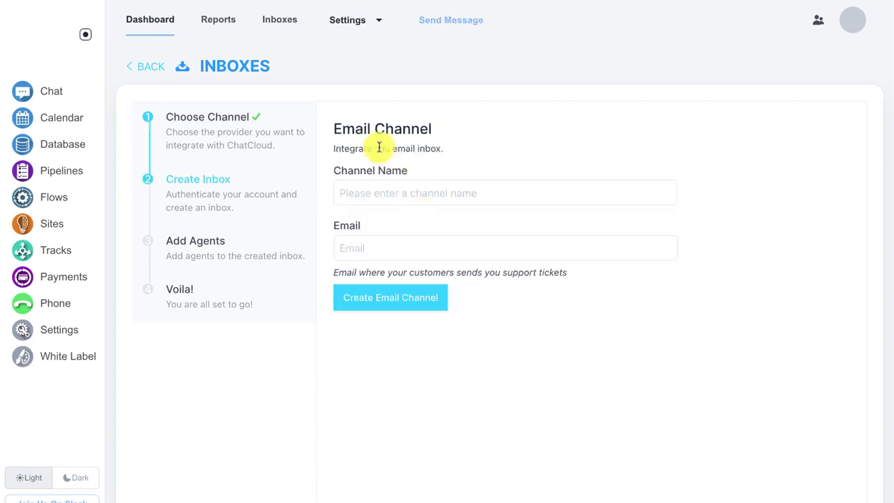
pyautogui.click(366, 182)
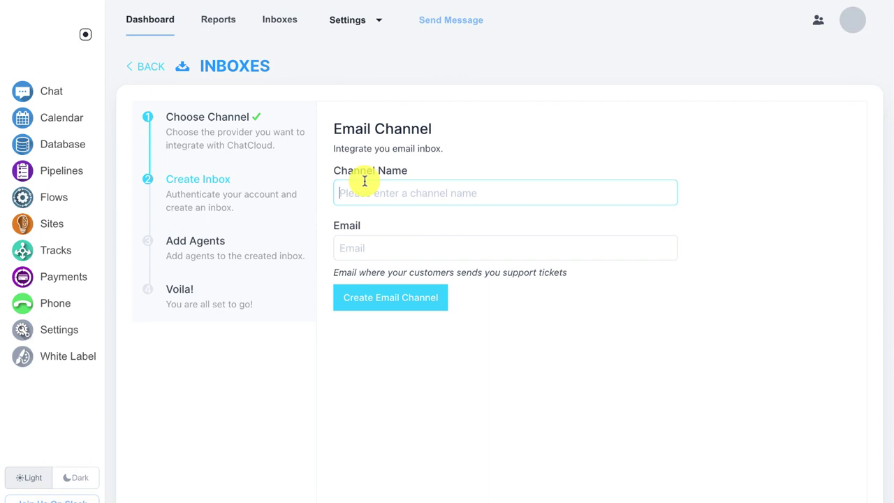
pyautogui.write('Joe')
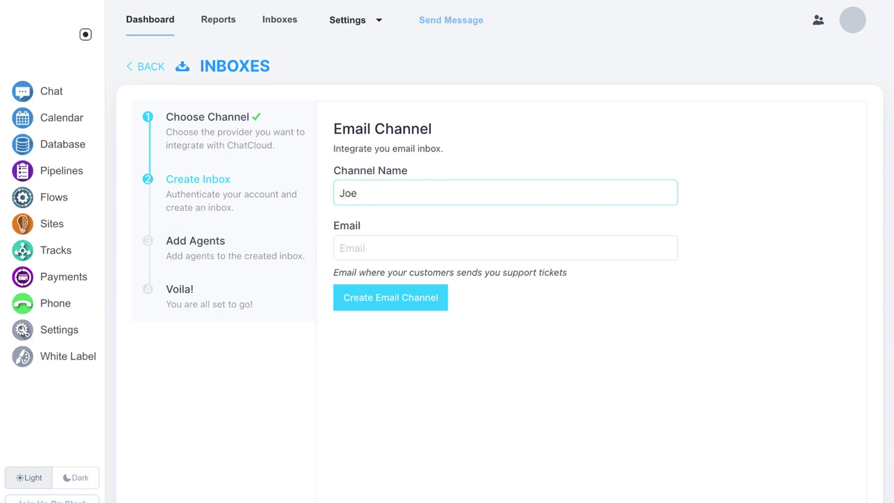
pyautogui.write('s Inbox')
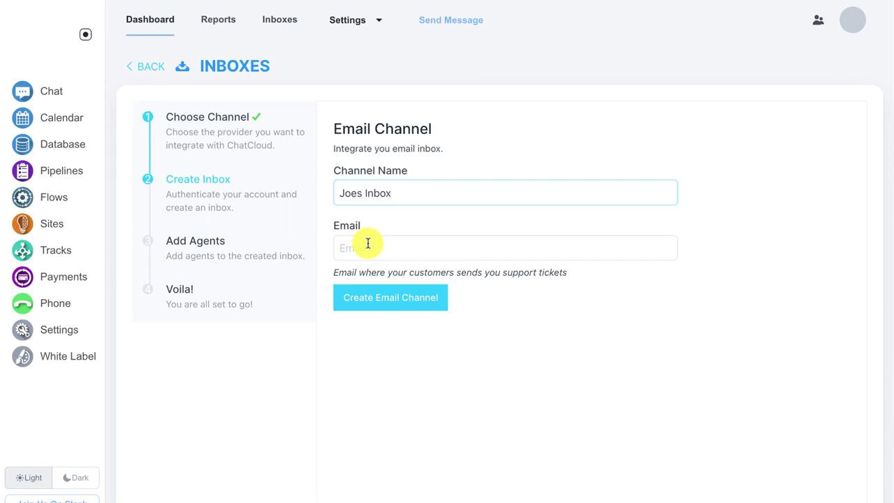
pyautogui.click(367, 243)
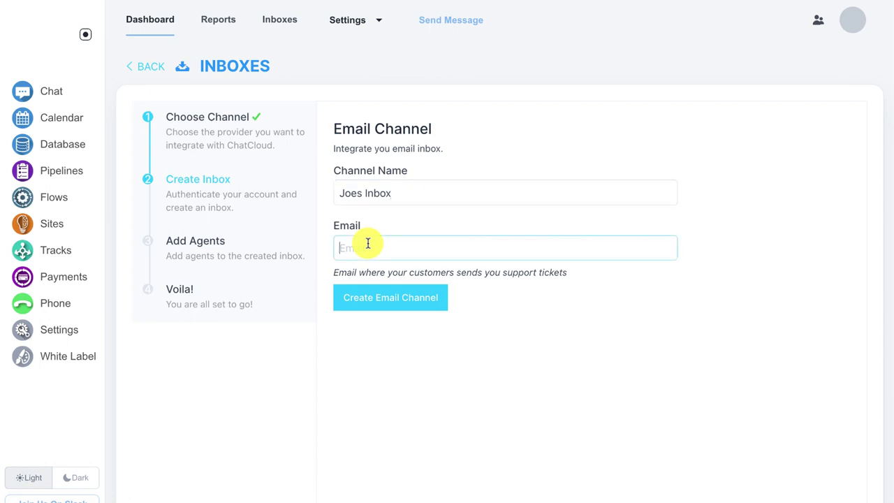
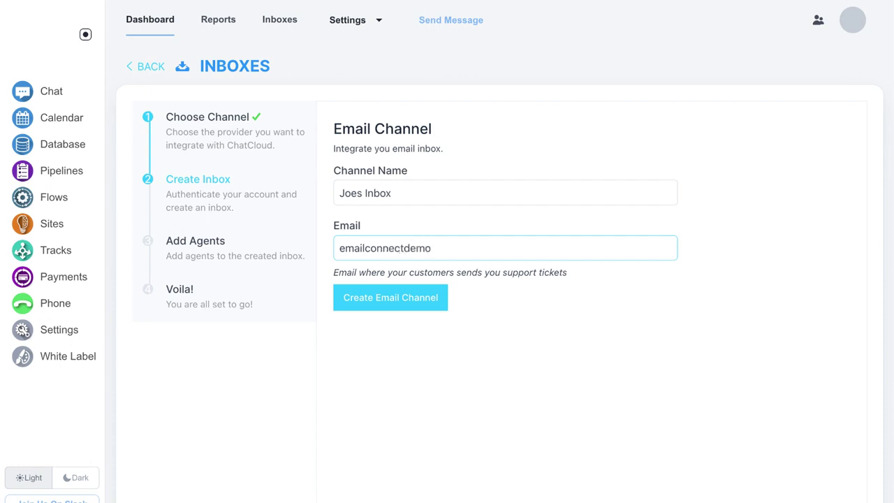
pyautogui.click(371, 294)
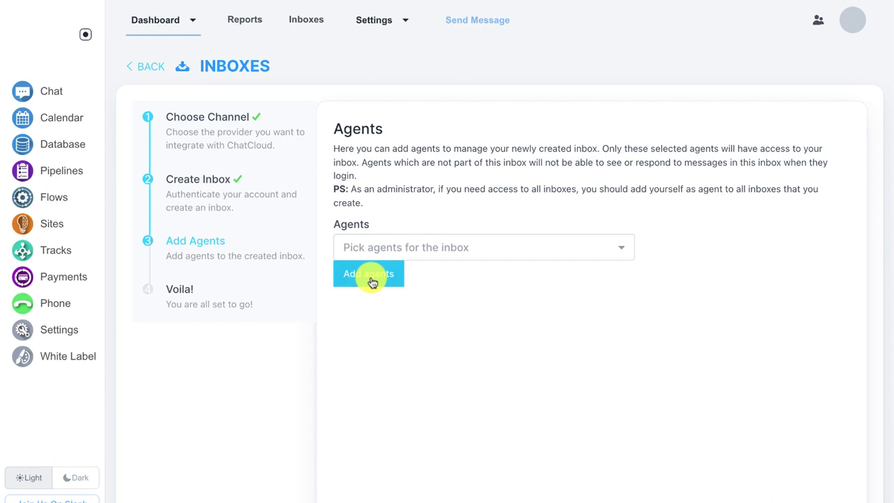
# Step: Finish the agents step and copy Joes Inbox's forwarding email address
pyautogui.click(372, 282)
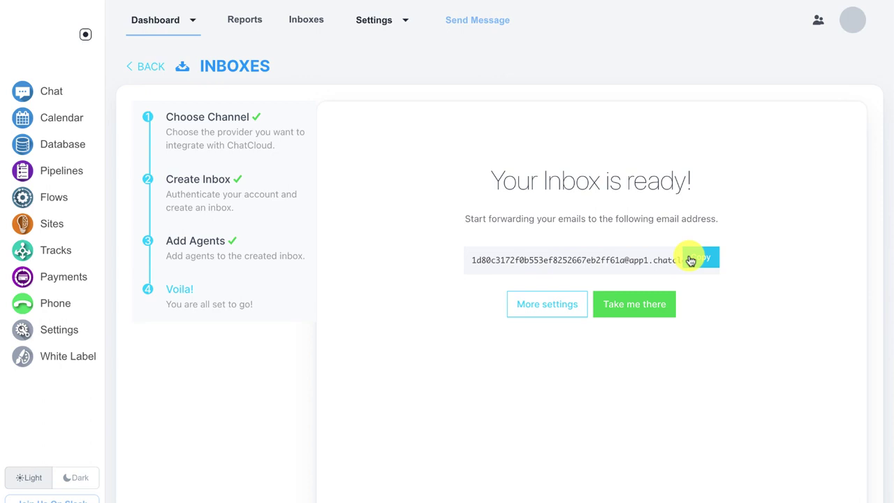
pyautogui.click(691, 260)
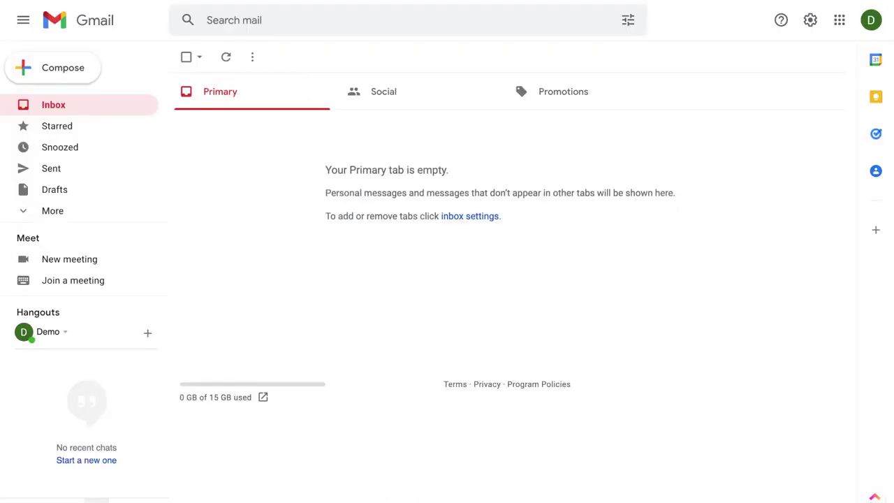
# Step: In Gmail's Forwarding settings, add the copied Chatcloud address as a forwarding address
pyautogui.click(809, 26)
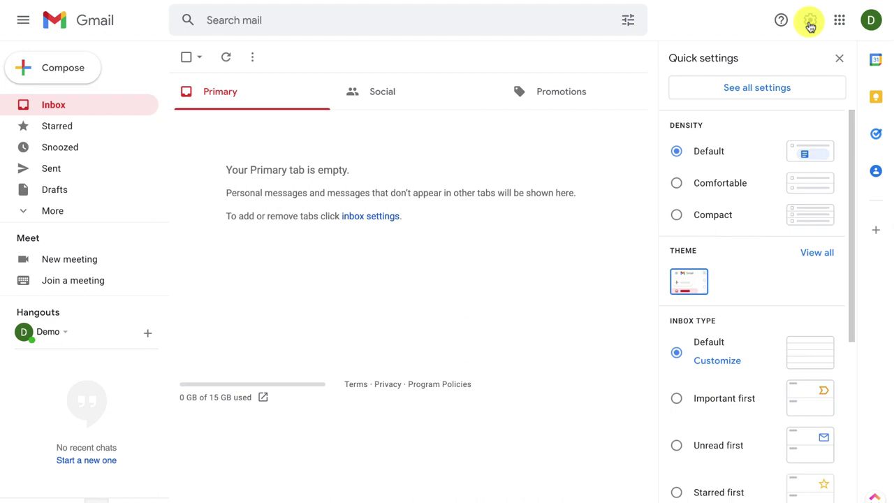
pyautogui.click(772, 91)
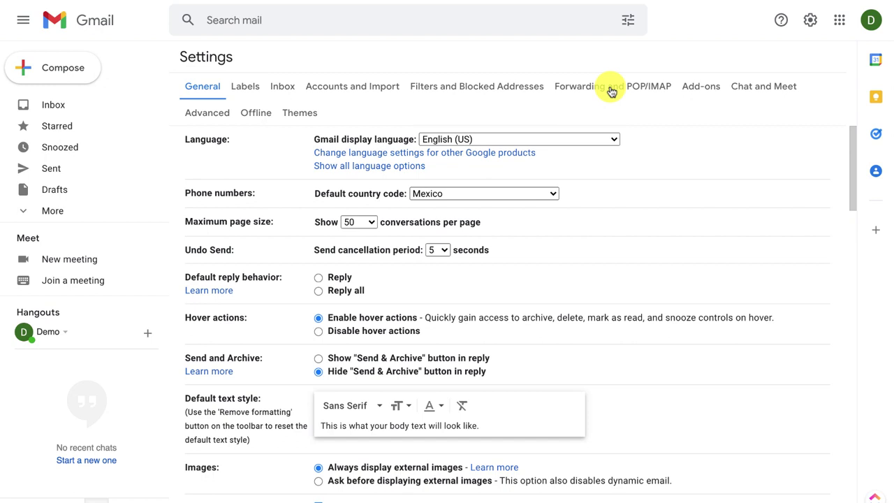
pyautogui.click(610, 89)
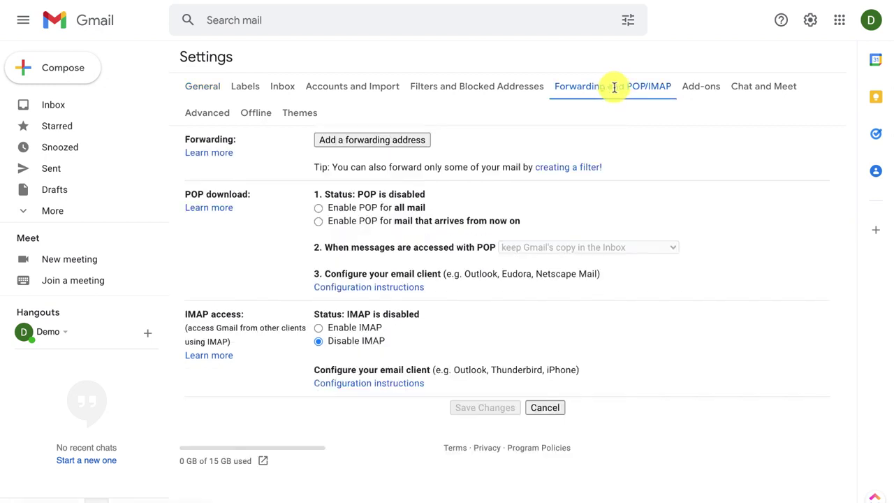
pyautogui.click(408, 143)
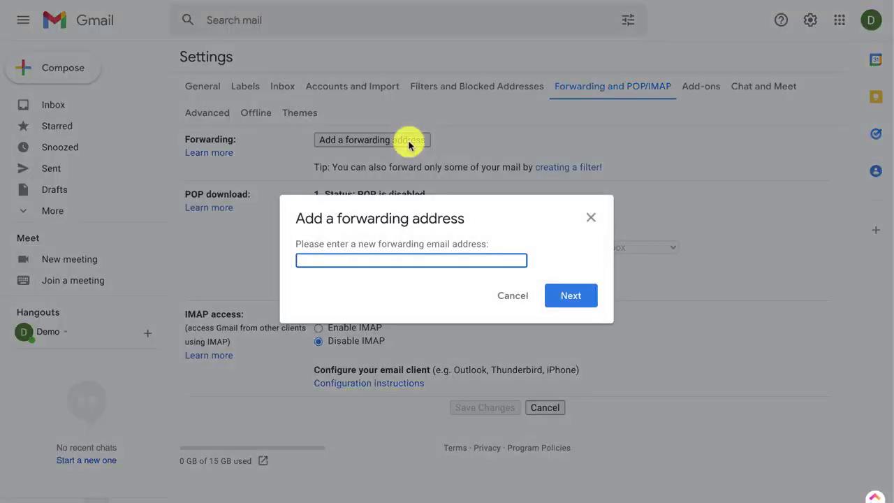
pyautogui.hotkey('ctrl', 'v')
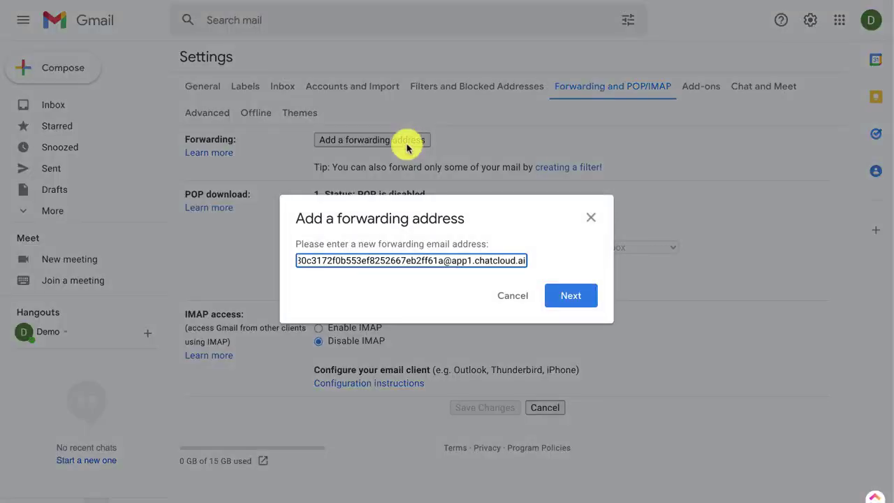
pyautogui.click(569, 300)
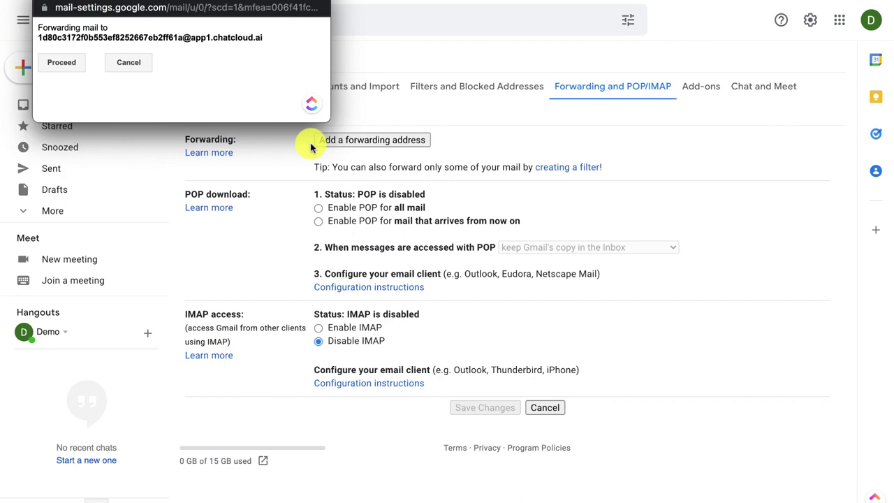
pyautogui.click(67, 64)
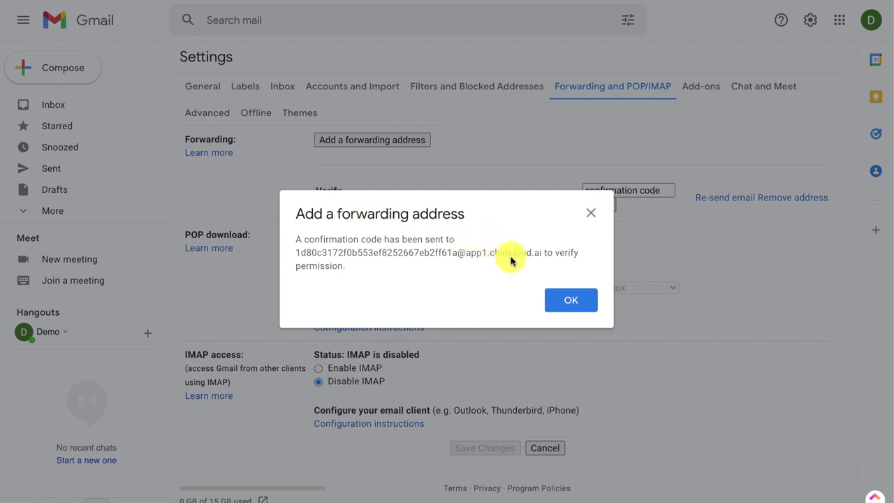
pyautogui.click(561, 301)
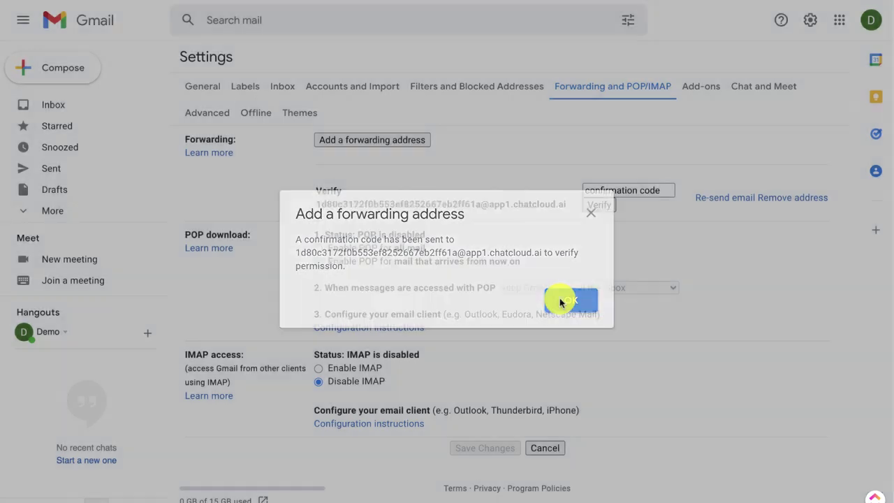
# Step: Open the Gmail Team confirmation conversation under All in Joes Inbox
pyautogui.click(641, 191)
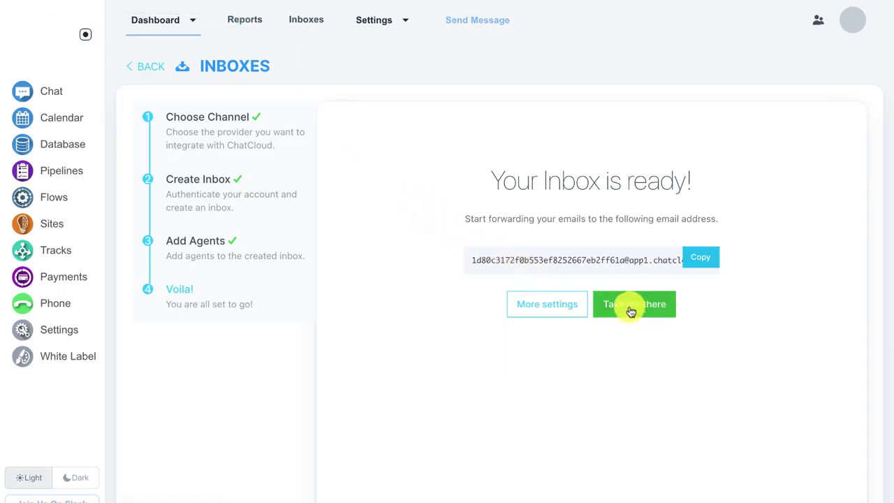
pyautogui.click(635, 311)
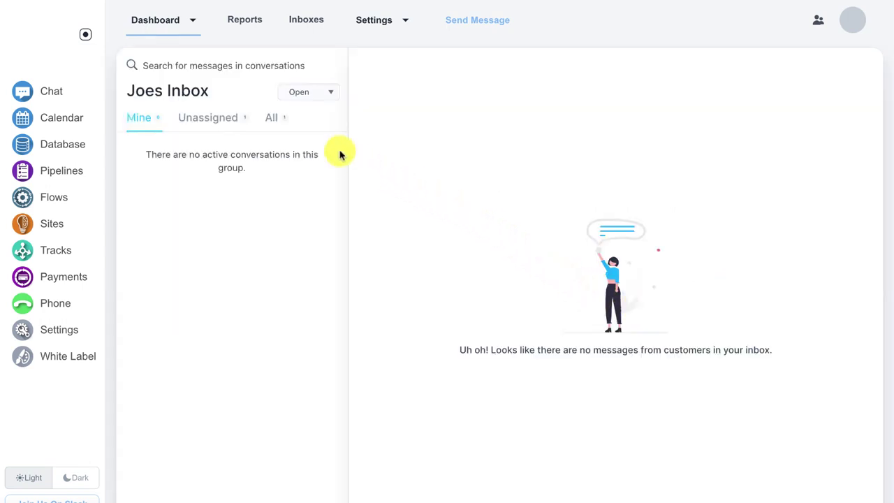
pyautogui.click(276, 123)
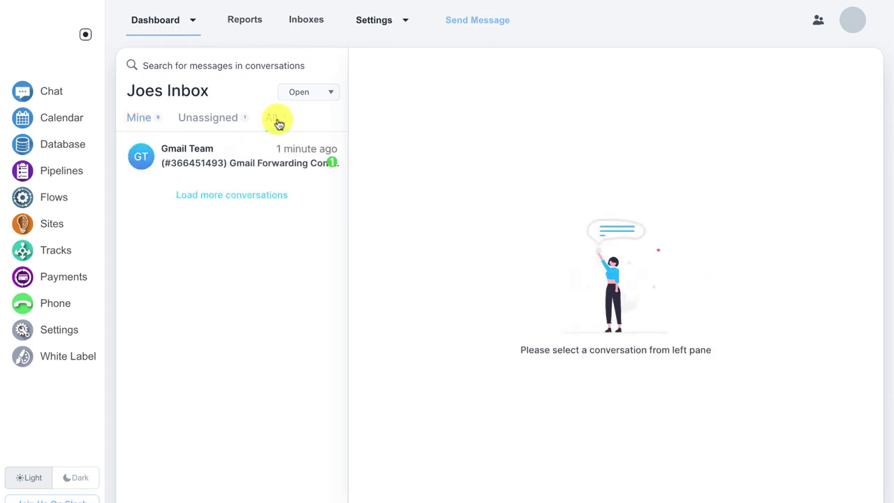
pyautogui.click(247, 153)
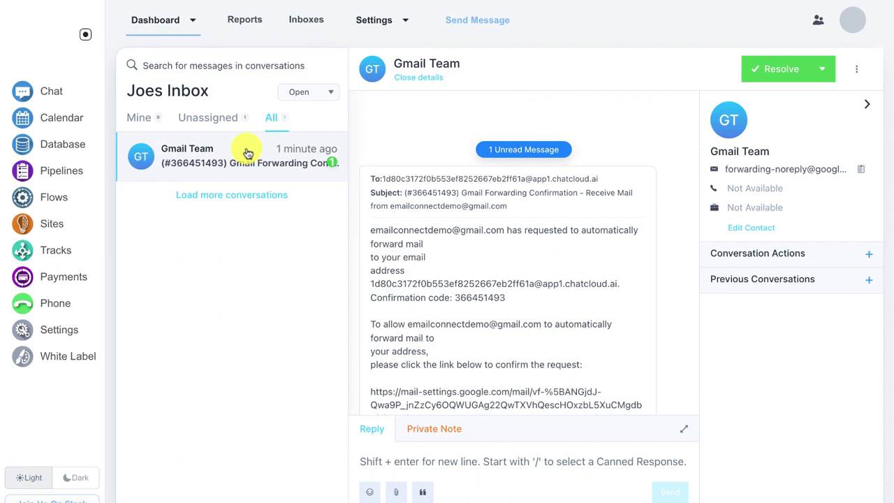
# Step: Copy the forwarding confirmation code from the Gmail Team email
pyautogui.scroll(-2, 512, 236)
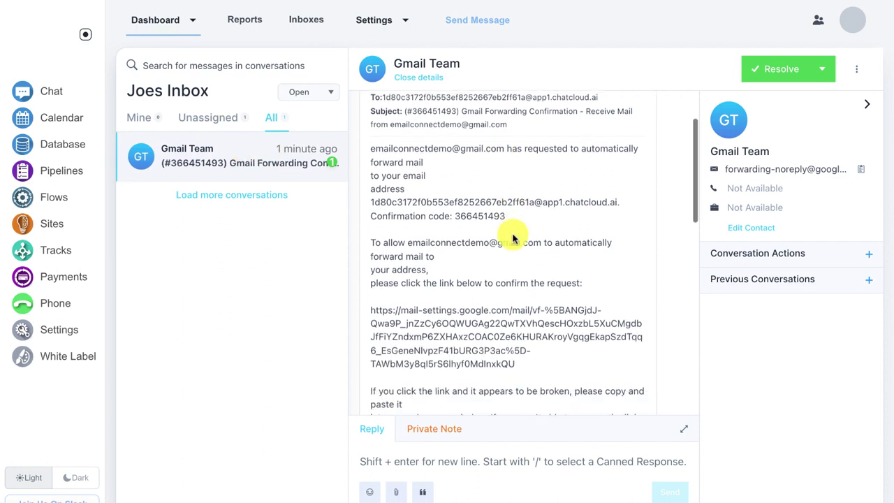
pyautogui.scroll(-2, 513, 236)
pyautogui.scroll(-1, 479, 155)
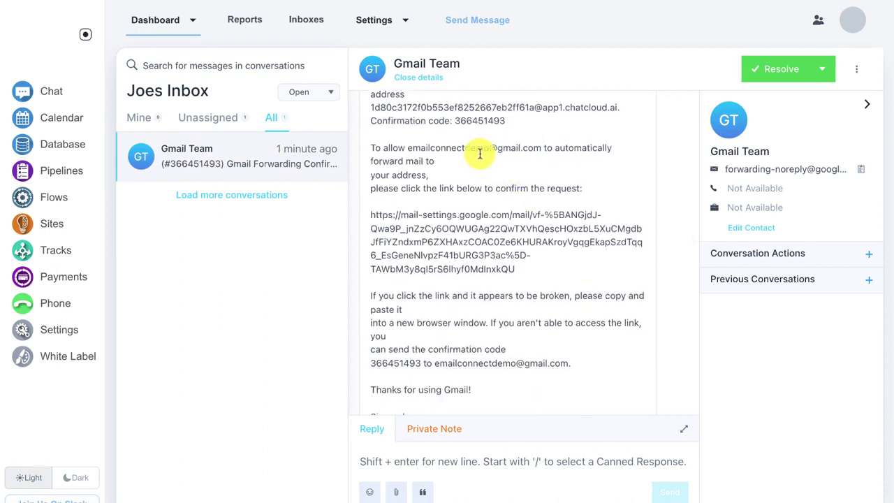
pyautogui.doubleClick(471, 120)
pyautogui.rightClick(475, 125)
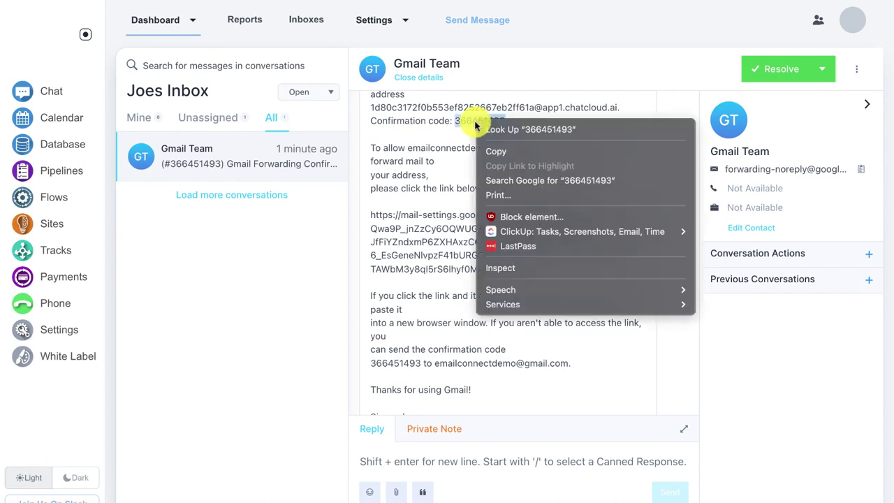
pyautogui.click(496, 151)
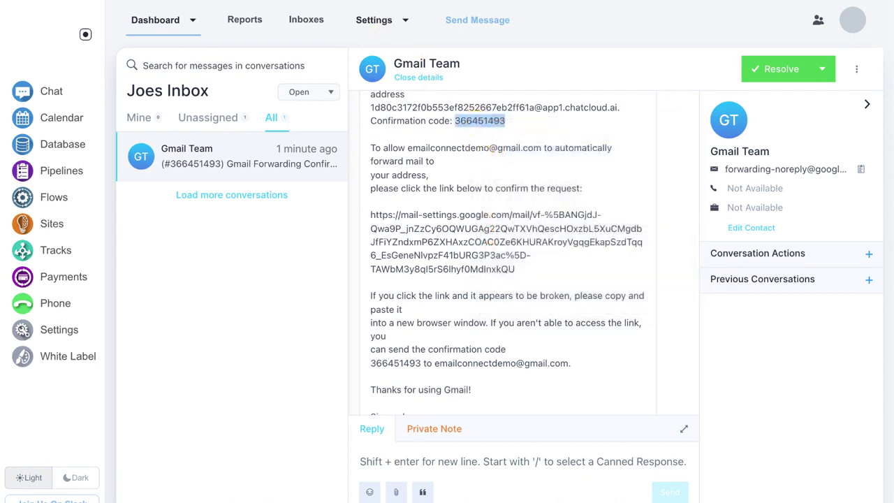
# Step: Paste the confirmation code into Gmail and verify the Chatcloud forwarding address
pyautogui.press('super+Tab')
pyautogui.rightClick(603, 185)
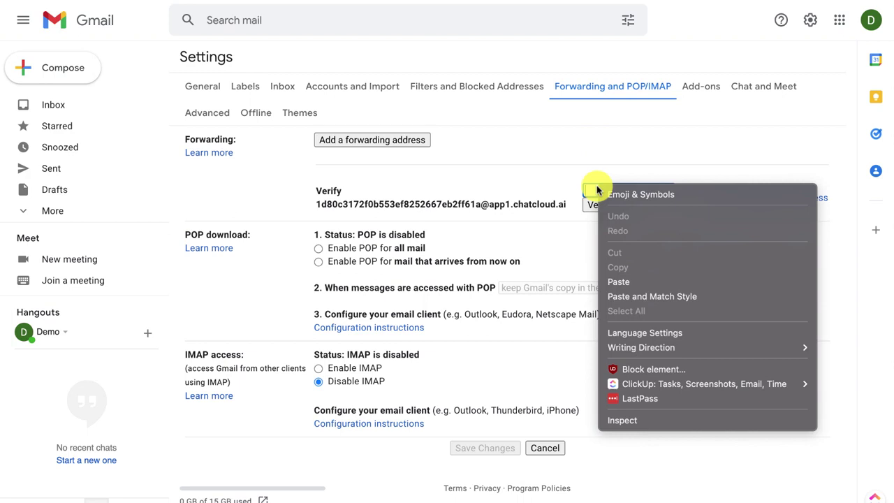
pyautogui.click(621, 282)
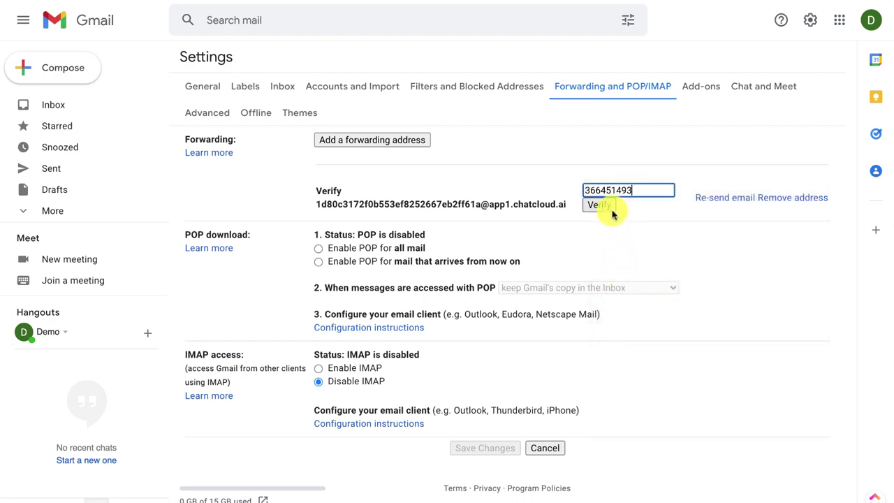
pyautogui.click(605, 206)
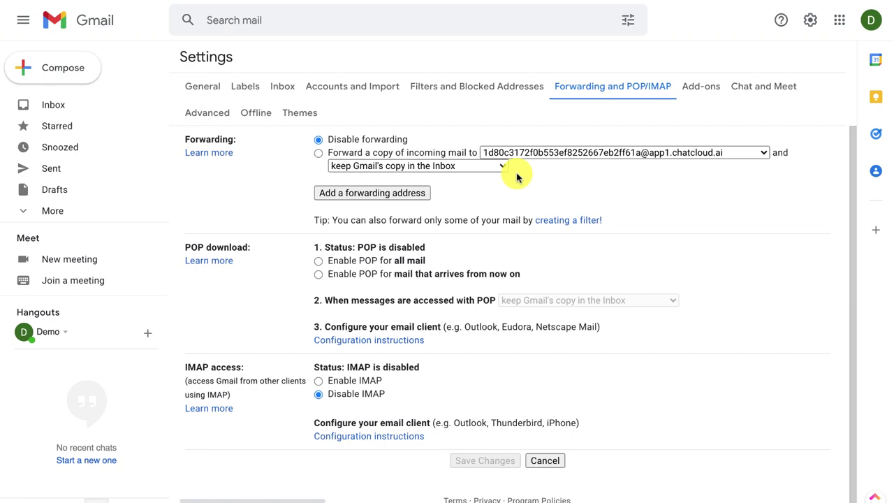
# Step: Forward a copy of incoming mail to Chatcloud, keep Gmail's copy in the Inbox, and save
pyautogui.click(317, 153)
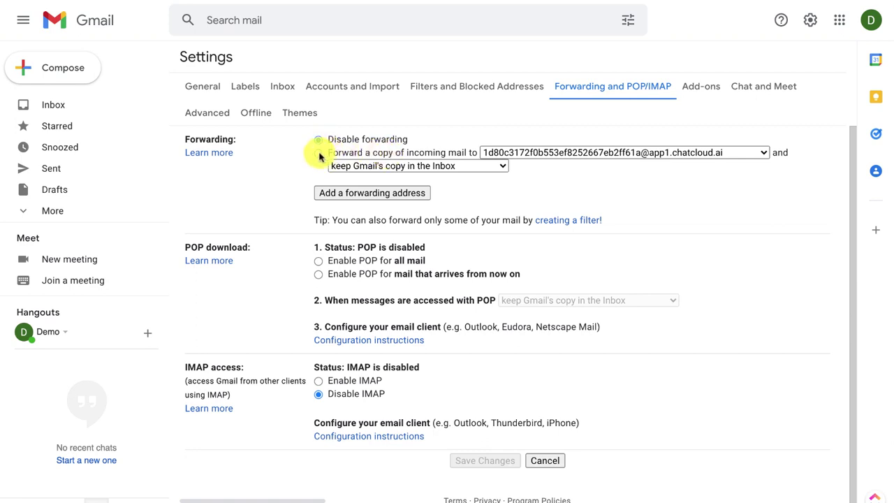
pyautogui.click(318, 155)
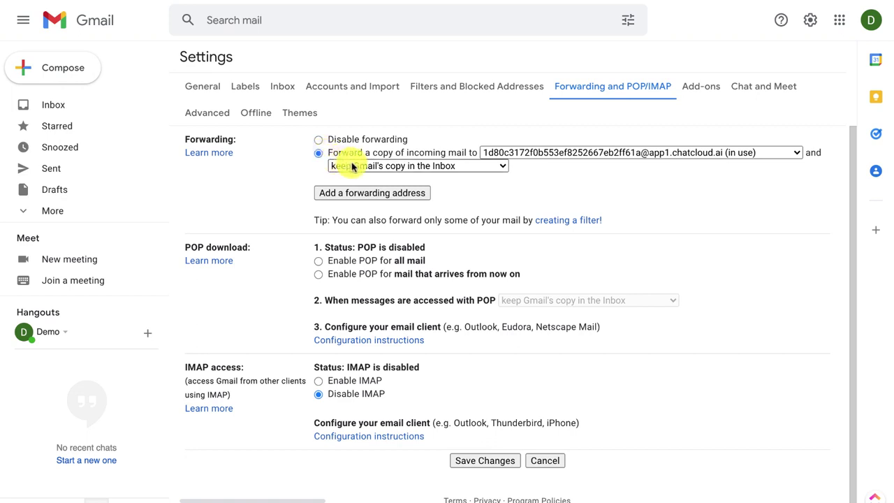
pyautogui.click(401, 168)
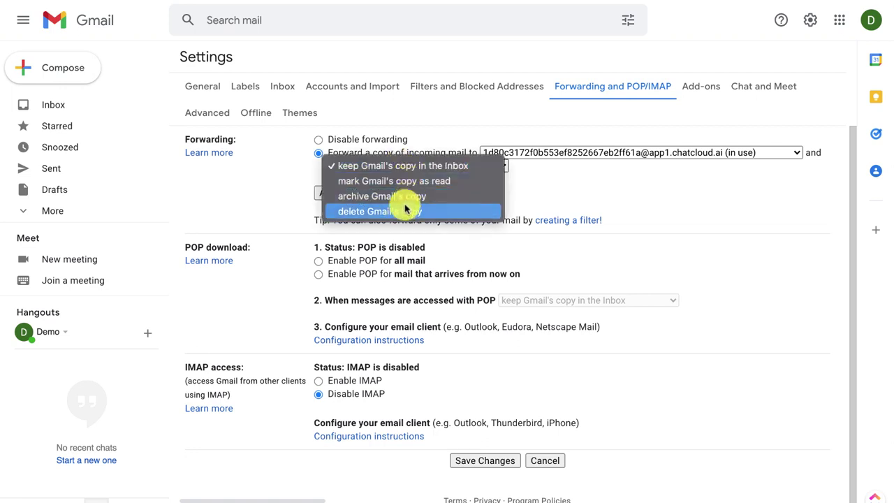
pyautogui.click(418, 171)
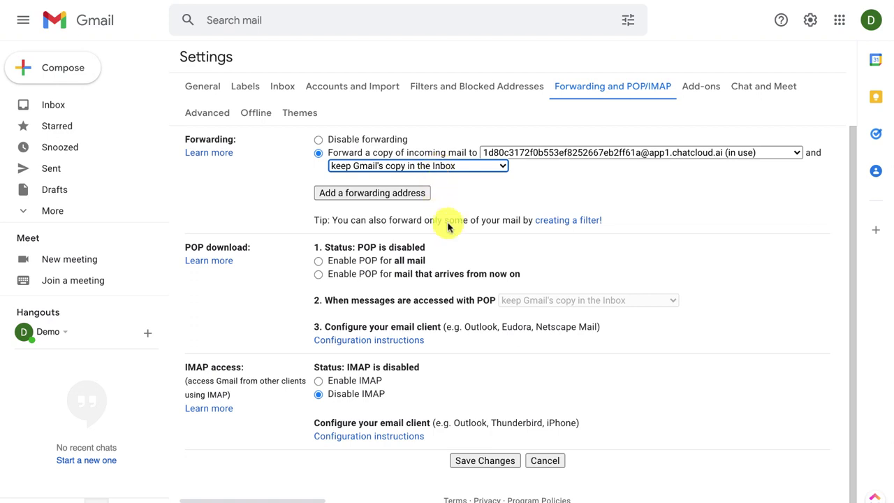
pyautogui.click(488, 461)
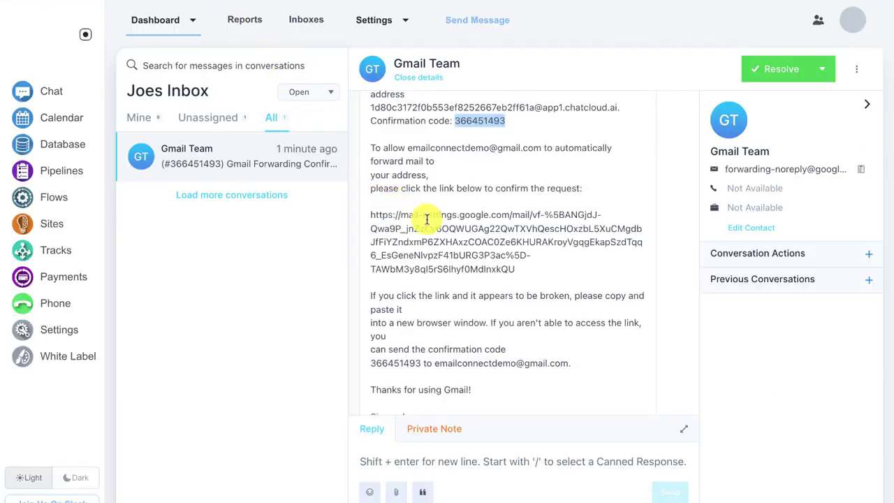
pyautogui.scroll(3, 373, 272)
pyautogui.scroll(2, 427, 219)
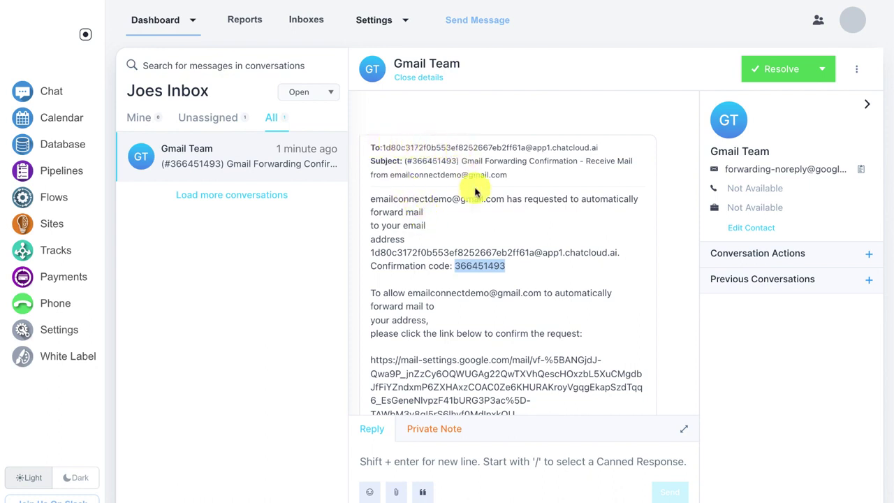
pyautogui.scroll(-5, 480, 190)
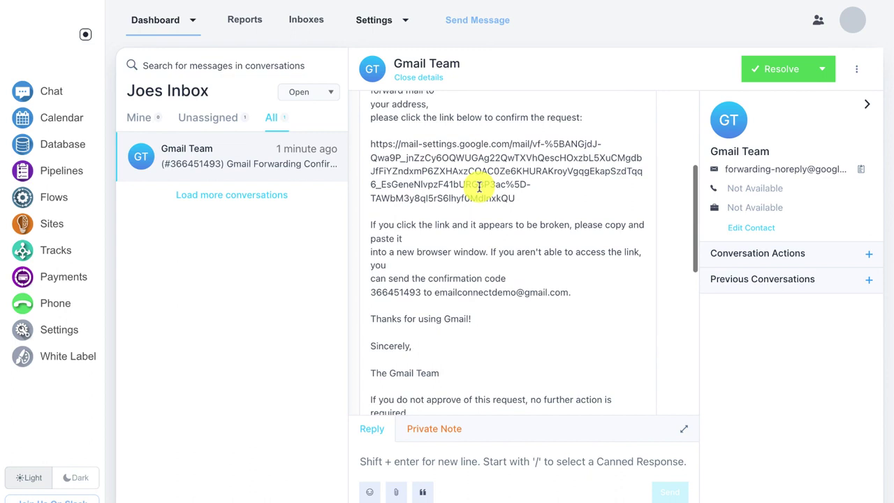
pyautogui.scroll(-2, 479, 187)
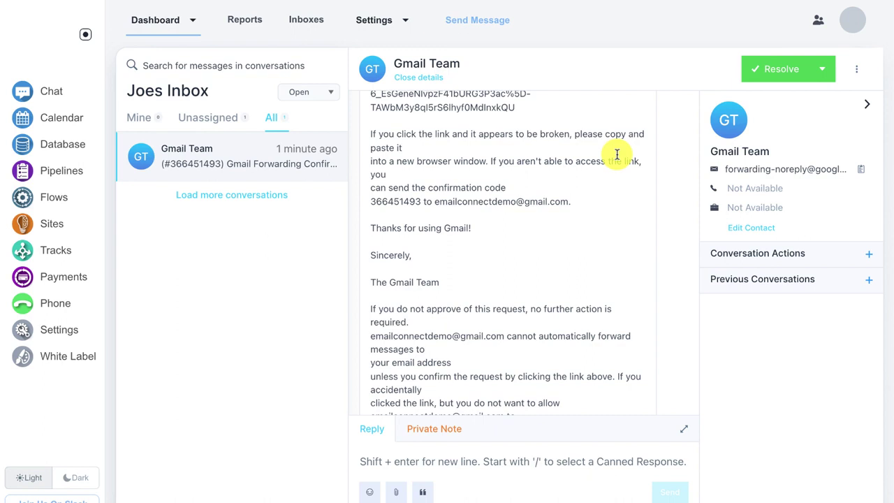
# Step: Show the Resolve dropdown's pending and snooze options, reopening them after switching to the All tab
pyautogui.click(821, 72)
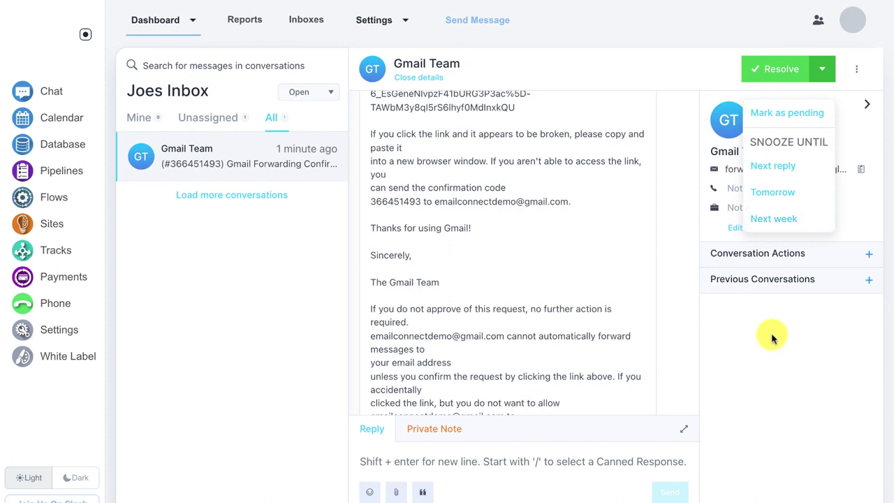
pyautogui.click(220, 220)
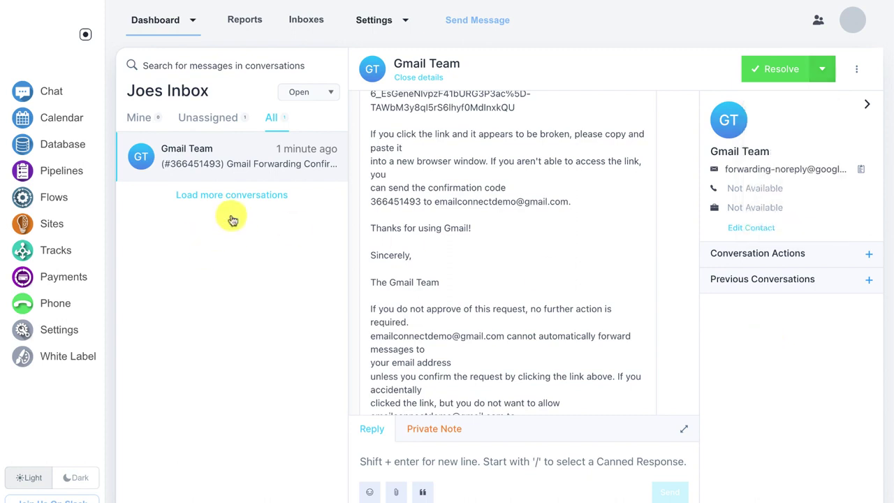
pyautogui.click(283, 128)
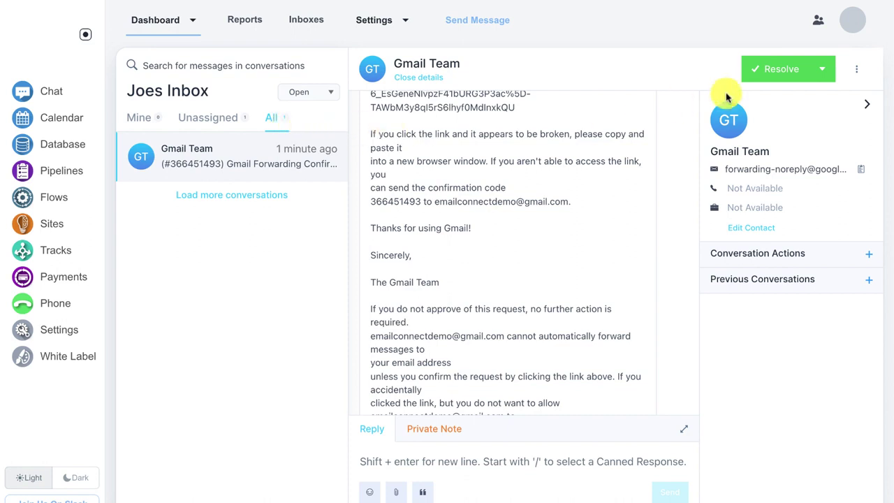
pyautogui.click(821, 69)
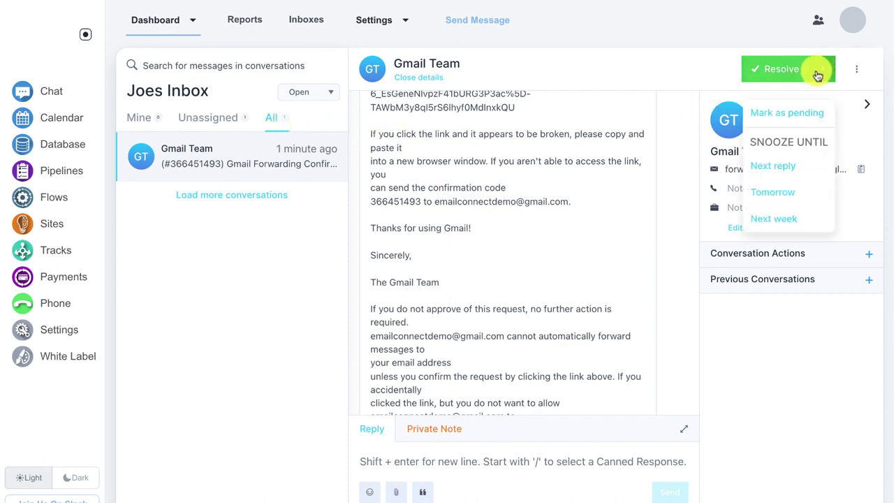
# Step: Close the status options and expand Previous Conversations in the contact panel
pyautogui.click(791, 334)
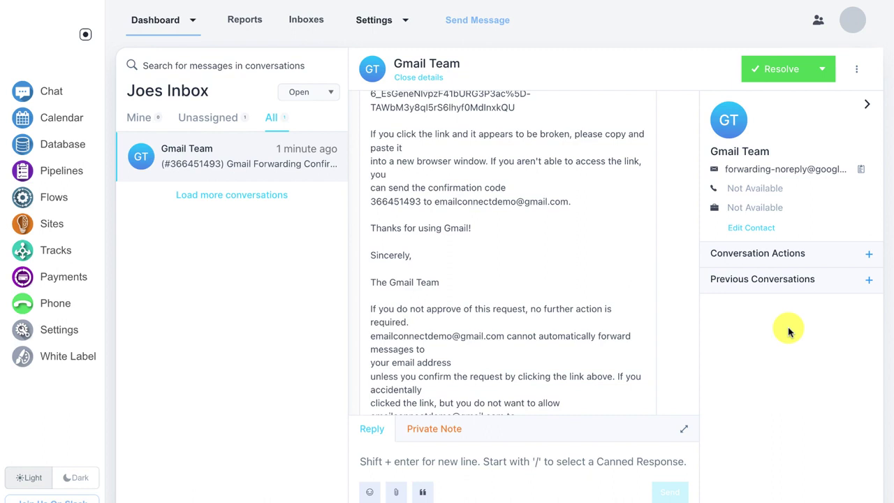
pyautogui.click(782, 285)
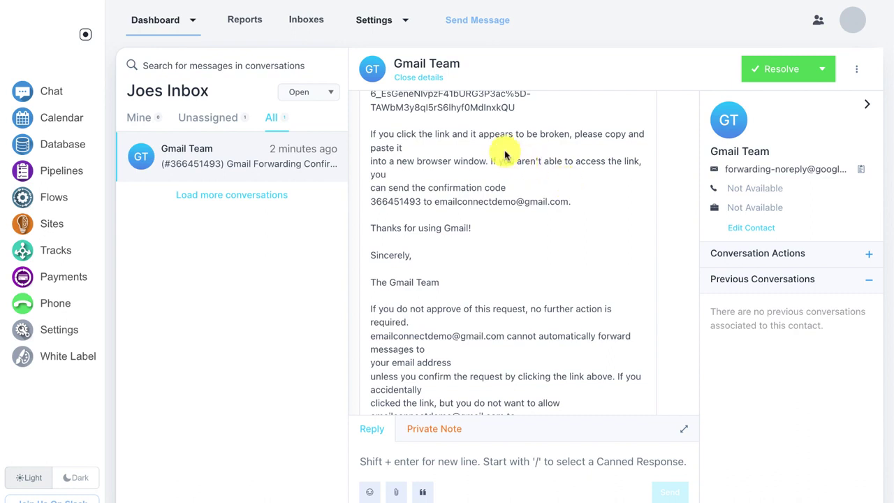
# Step: Look over the Add Inbox channel choices, then go to the Reports overview
pyautogui.click(307, 20)
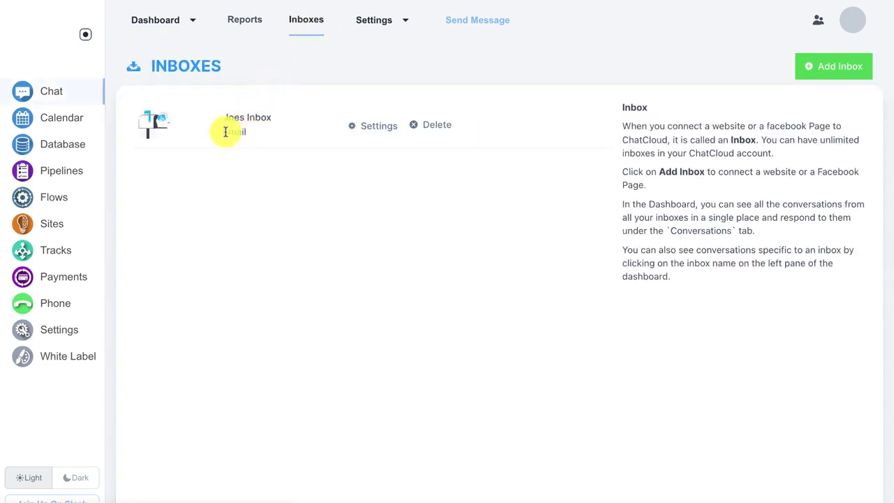
pyautogui.click(818, 66)
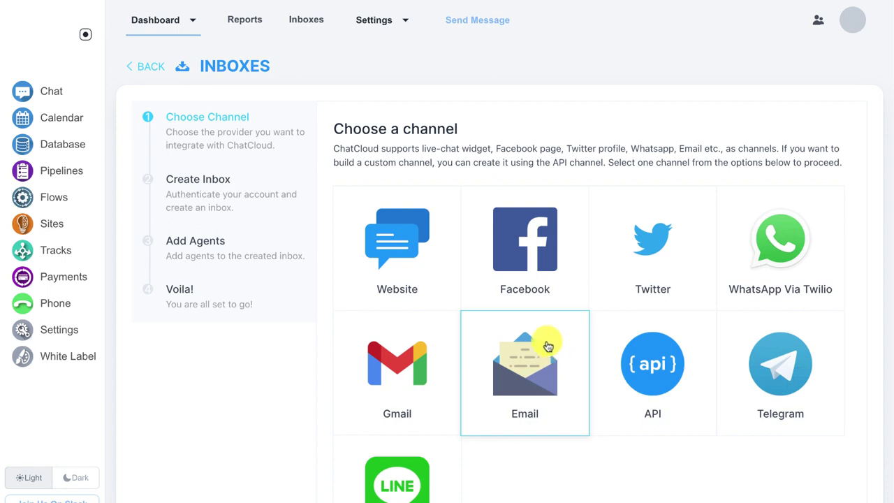
pyautogui.click(244, 25)
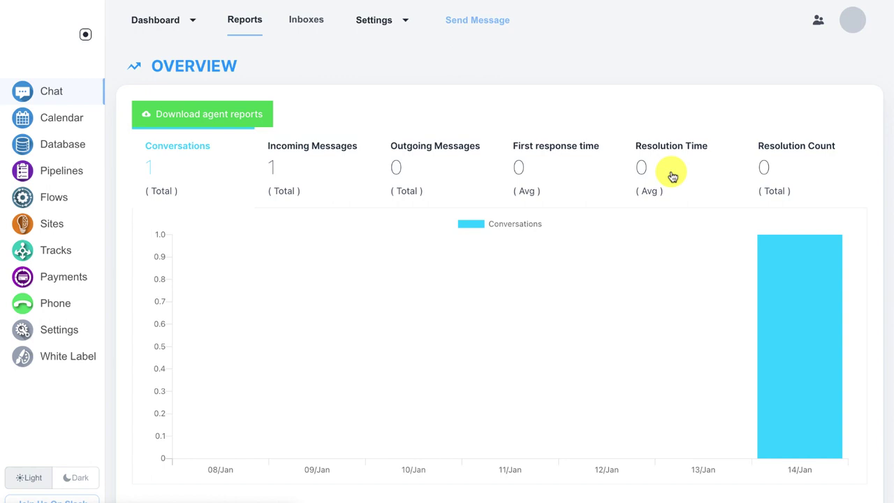
pyautogui.click(490, 26)
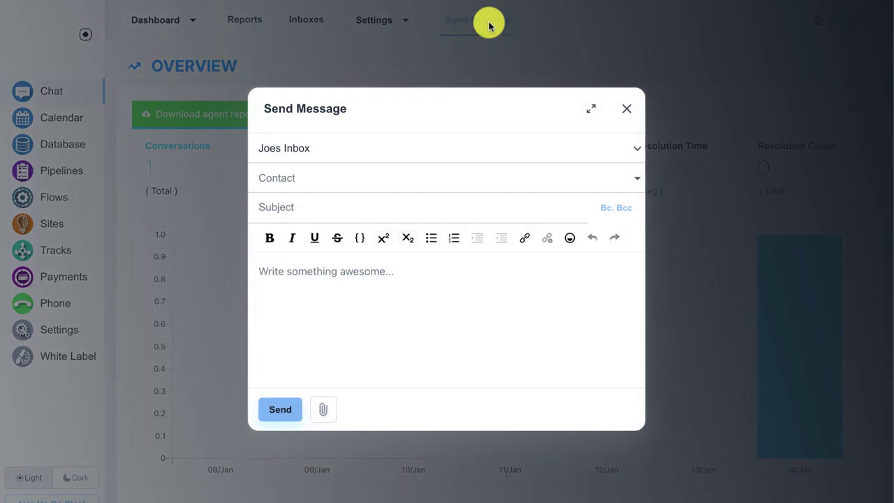
pyautogui.click(463, 149)
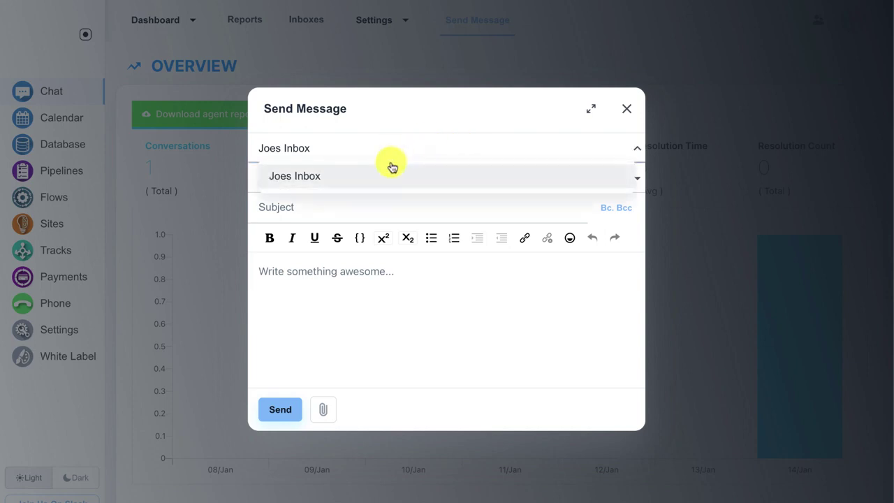
pyautogui.click(416, 110)
pyautogui.click(626, 108)
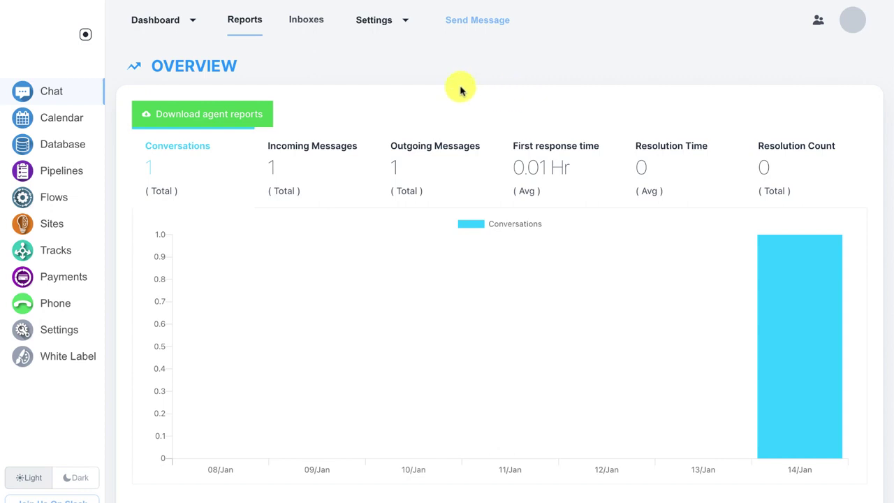
# Step: Open Joes Inbox's settings and check its name, greeting, CSAT and auto-assignment fields
pyautogui.click(309, 26)
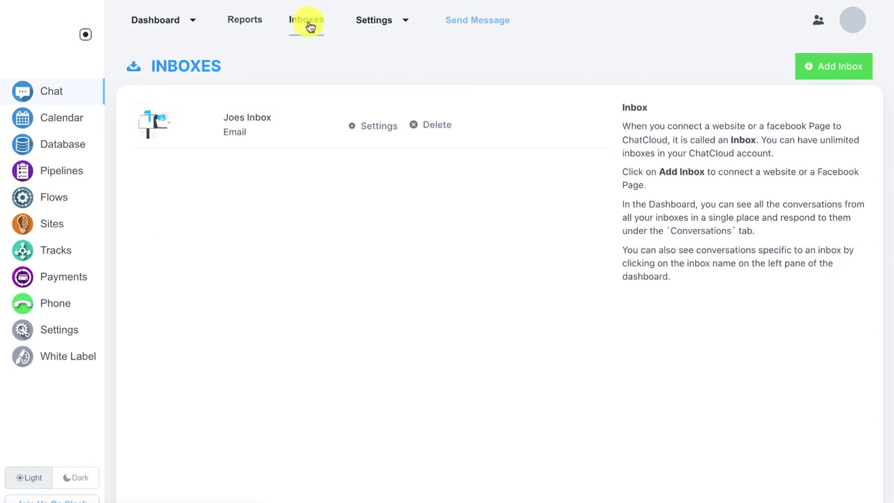
pyautogui.click(369, 126)
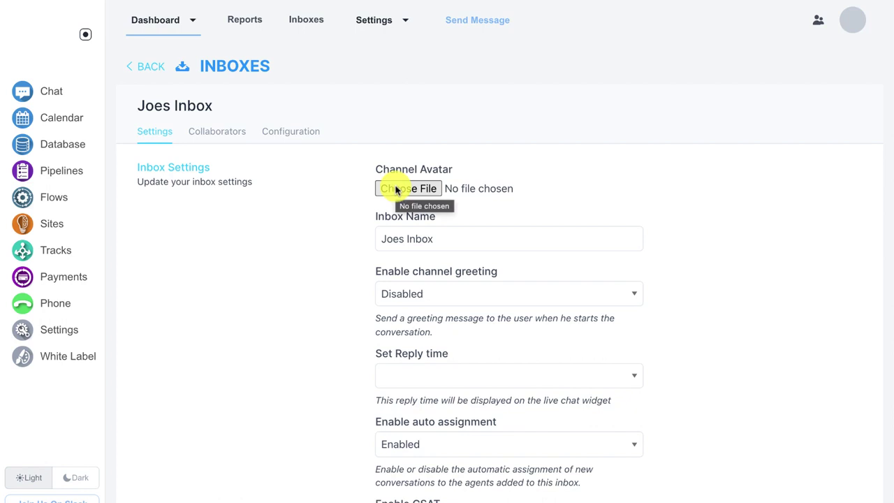
pyautogui.scroll(-1, 395, 188)
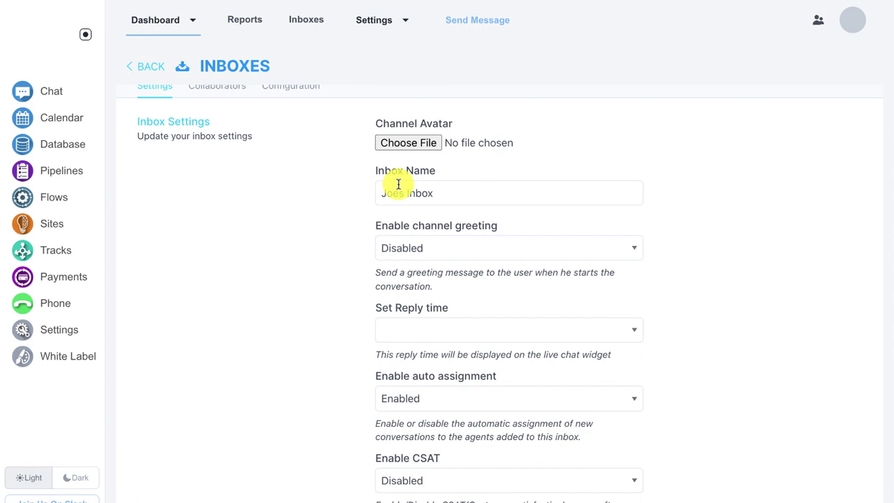
pyautogui.scroll(-1, 423, 242)
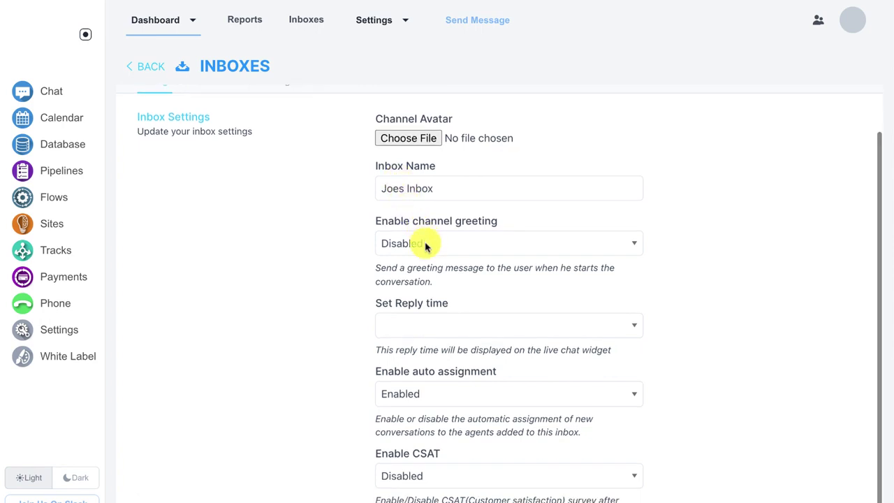
pyautogui.scroll(-1, 424, 259)
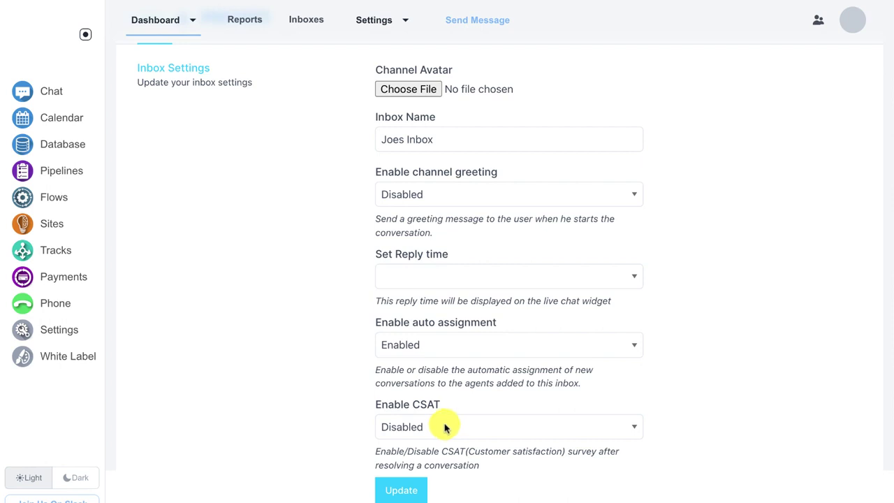
pyautogui.scroll(1, 444, 426)
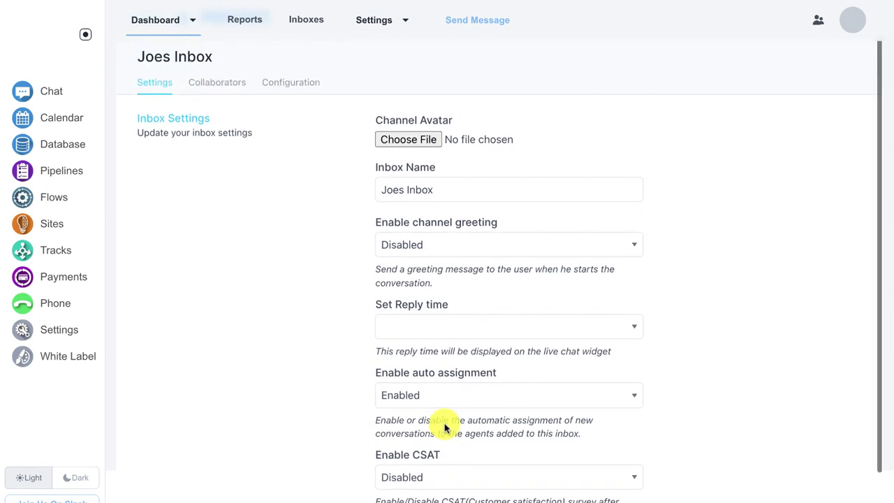
# Step: Check Joes Inbox's Collaborators agents and select its Configuration forwarding email address
pyautogui.click(230, 85)
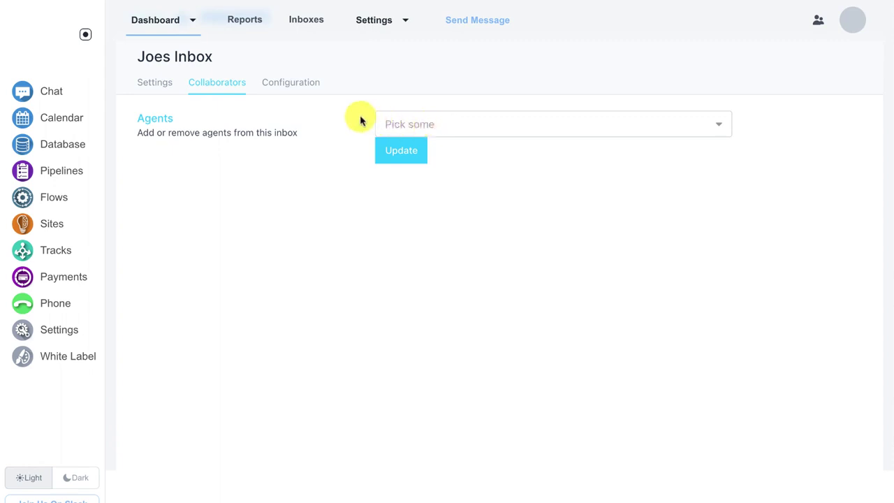
pyautogui.click(310, 88)
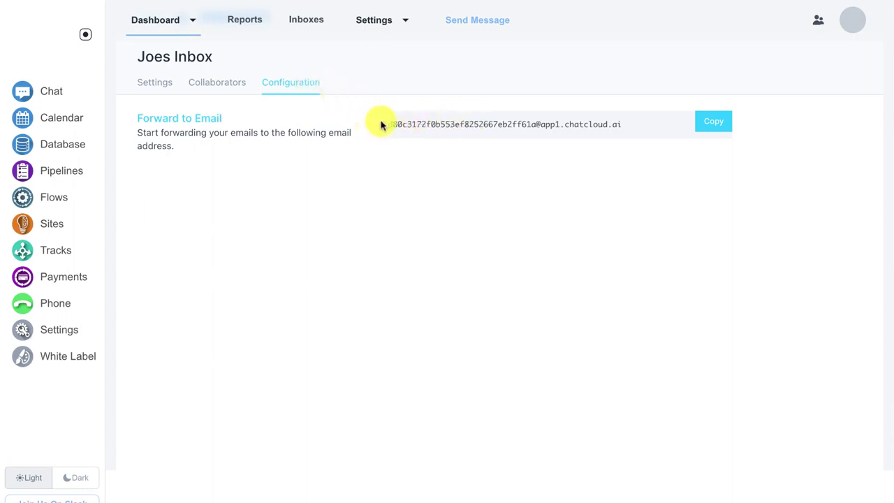
pyautogui.moveTo(380, 126); pyautogui.dragTo(632, 126)
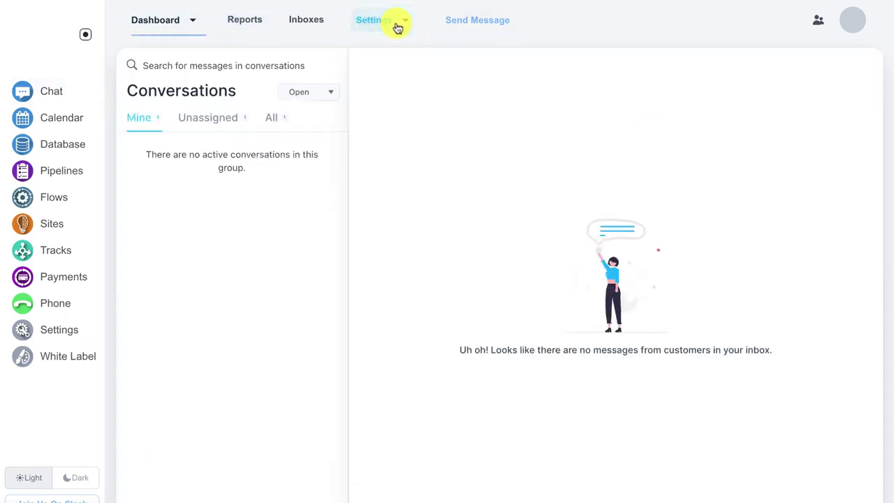
# Step: Add a canned response with short code 'hi' and content 'Hello! How are you today?'
pyautogui.click(405, 21)
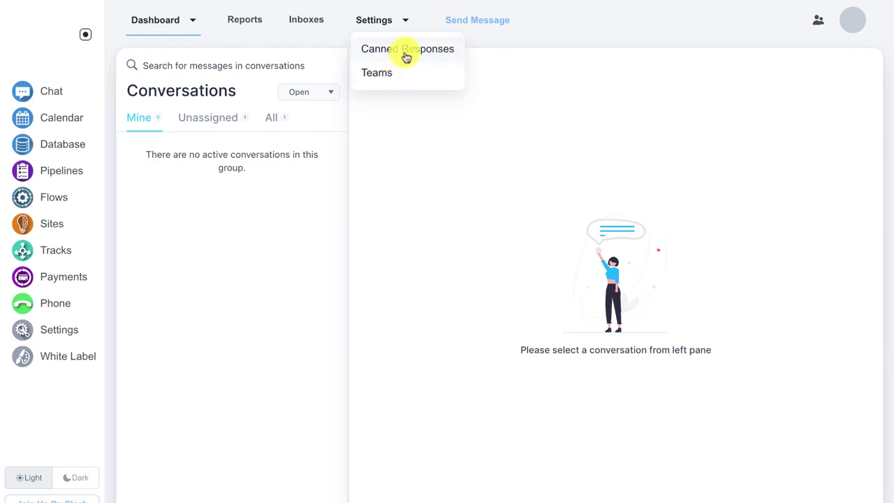
pyautogui.click(406, 55)
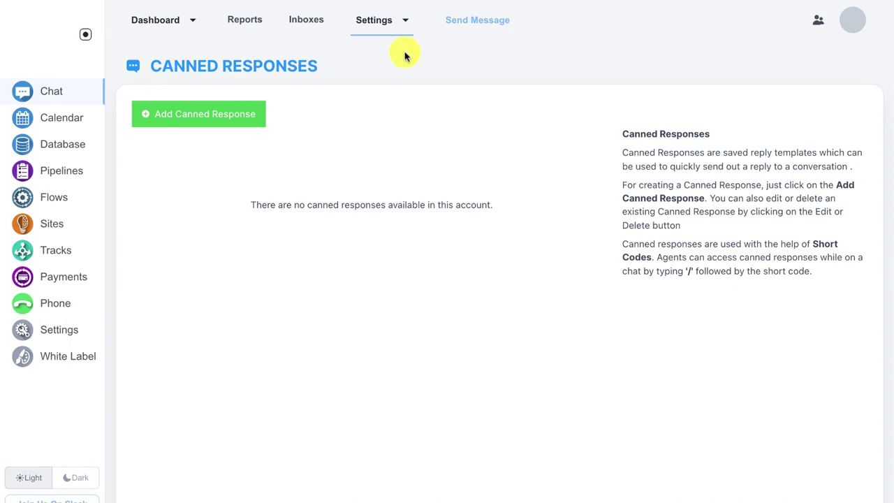
pyautogui.click(247, 121)
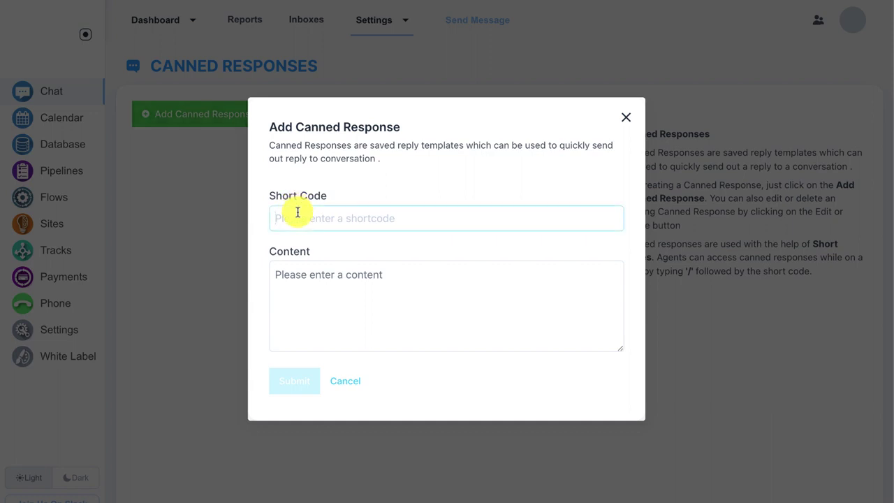
pyautogui.write('hi')
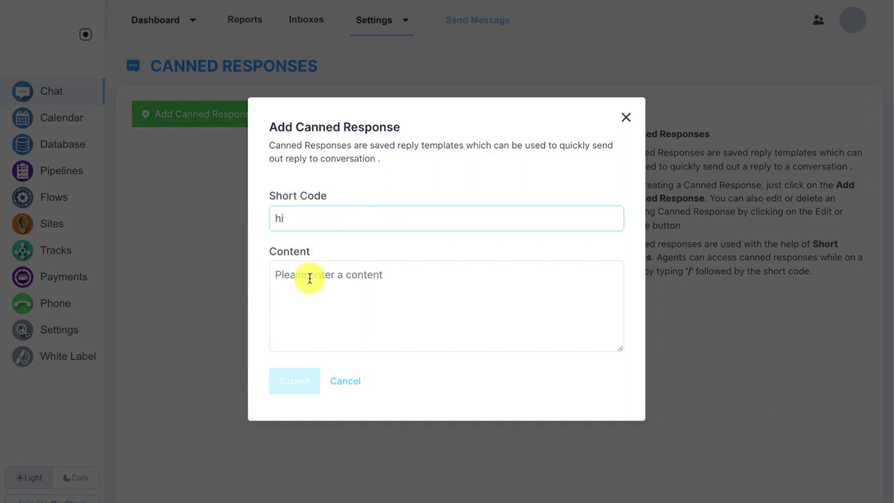
pyautogui.click(310, 277)
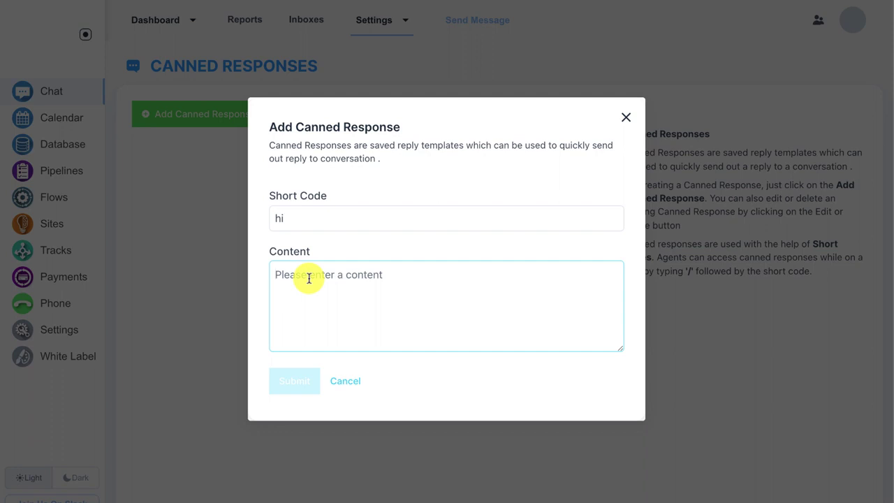
pyautogui.write('Hello! How are you today?')
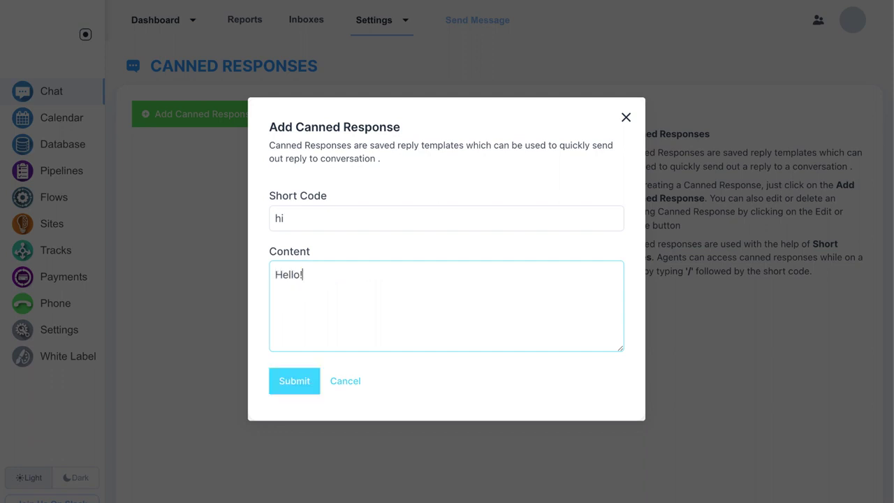
pyautogui.click(301, 381)
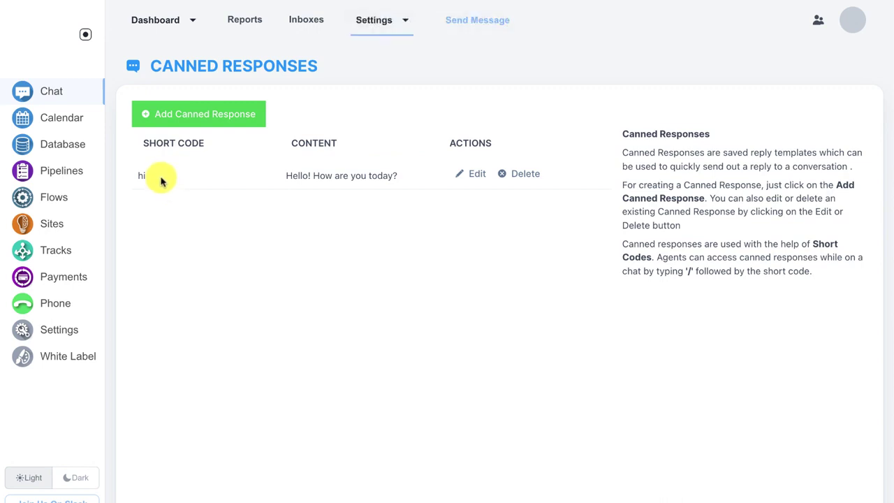
pyautogui.moveTo(285, 174); pyautogui.dragTo(398, 176)
pyautogui.click(396, 174)
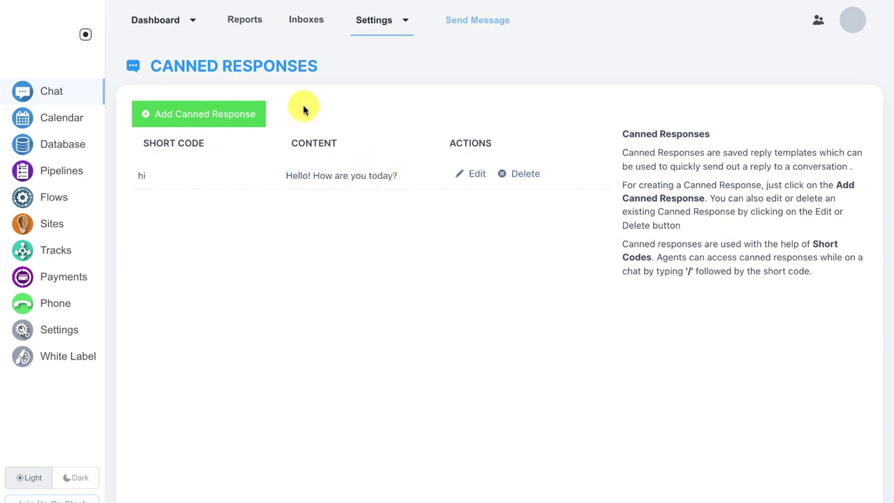
# Step: Open the Gmail Team conversation from the All conversations list
pyautogui.click(171, 29)
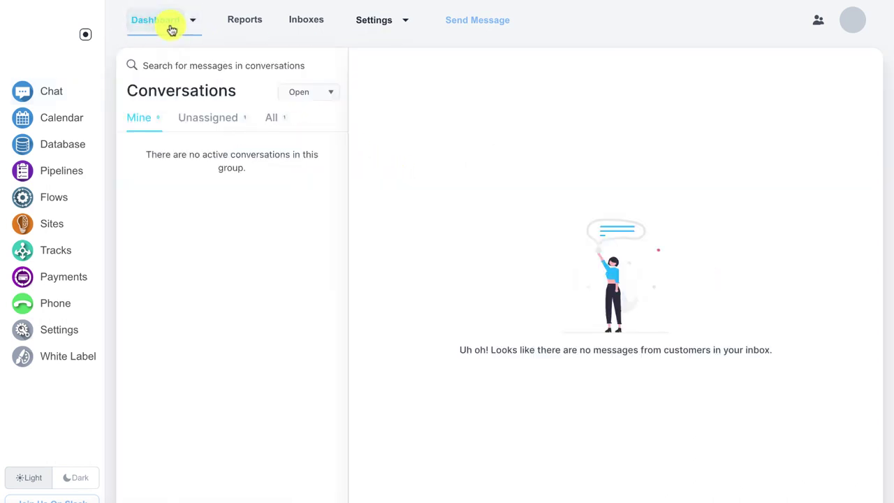
pyautogui.click(267, 121)
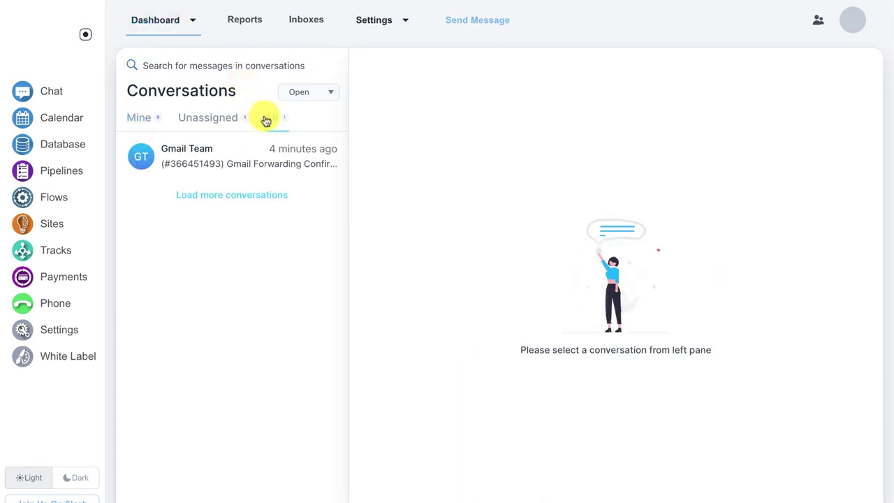
pyautogui.click(227, 150)
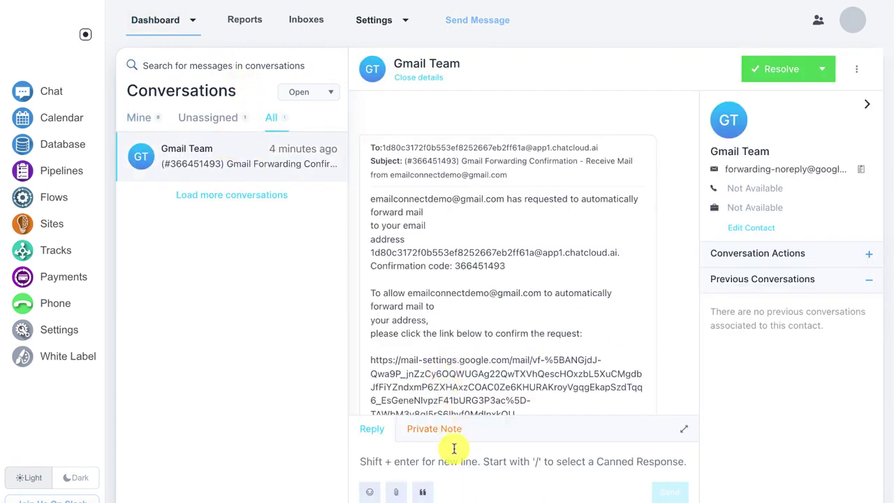
# Step: Insert the /hi canned response into the reply and select the reply text
pyautogui.click(431, 461)
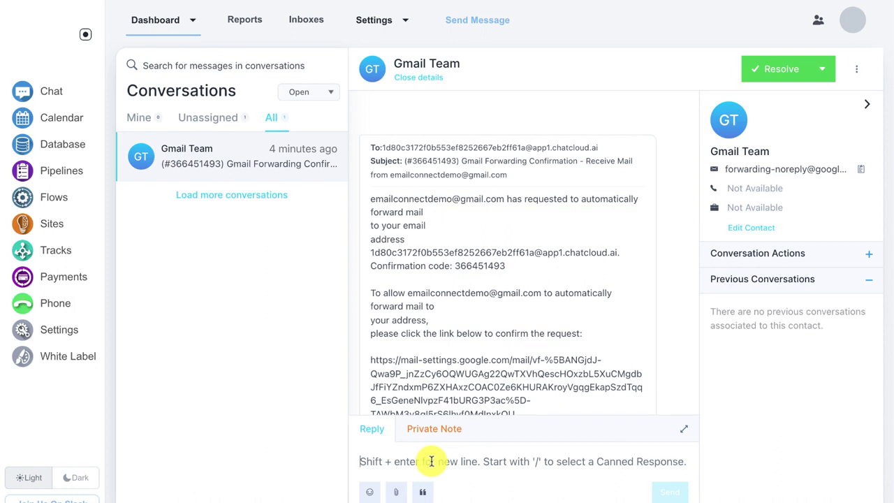
pyautogui.write('/hi')
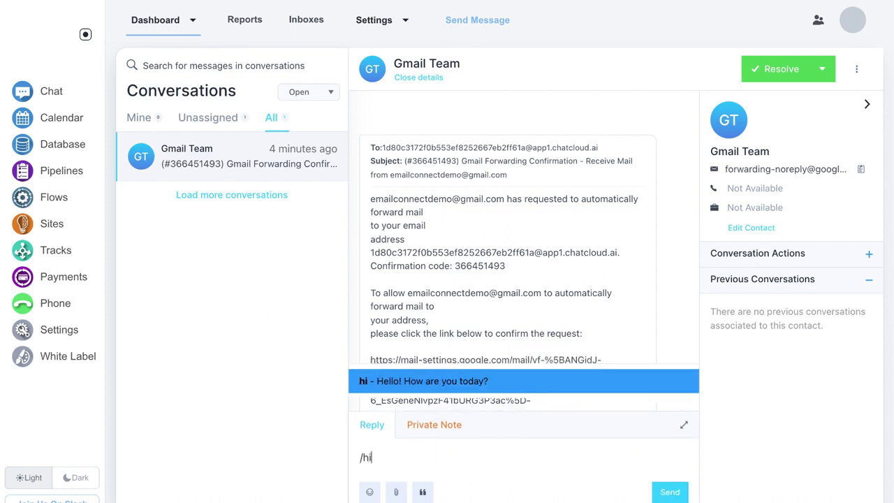
pyautogui.press('Return')
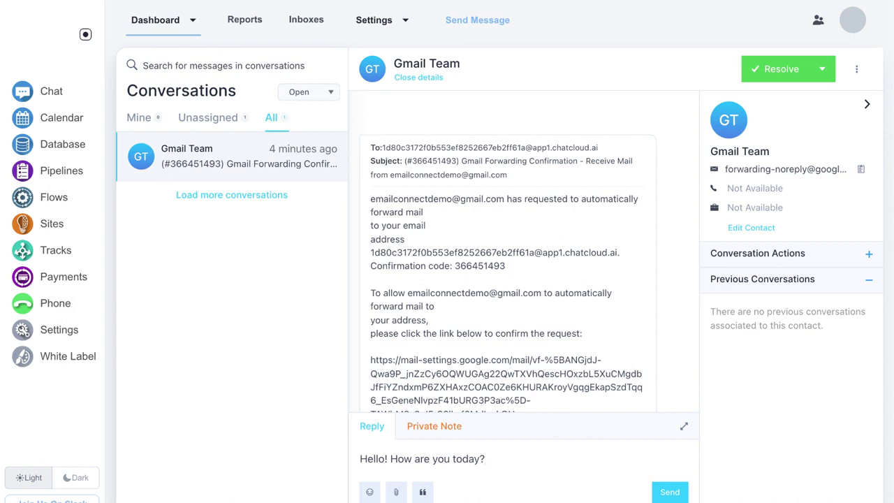
pyautogui.scroll(-2, 503, 333)
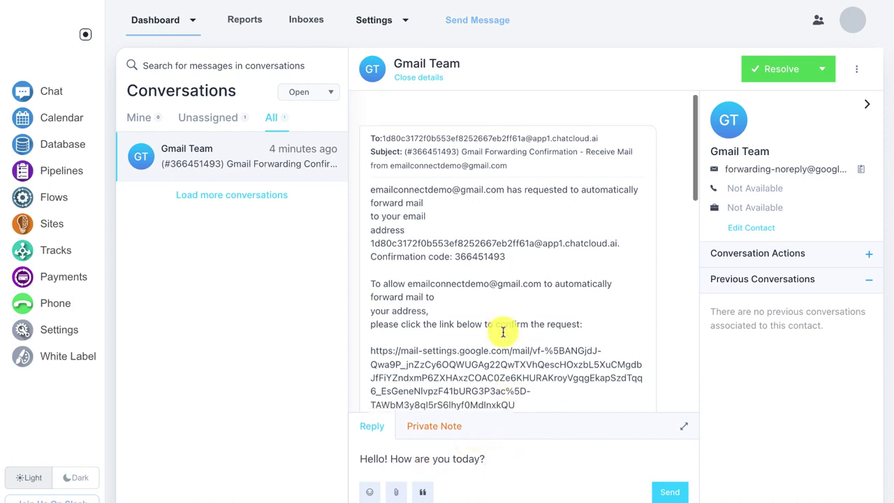
pyautogui.scroll(-1, 503, 333)
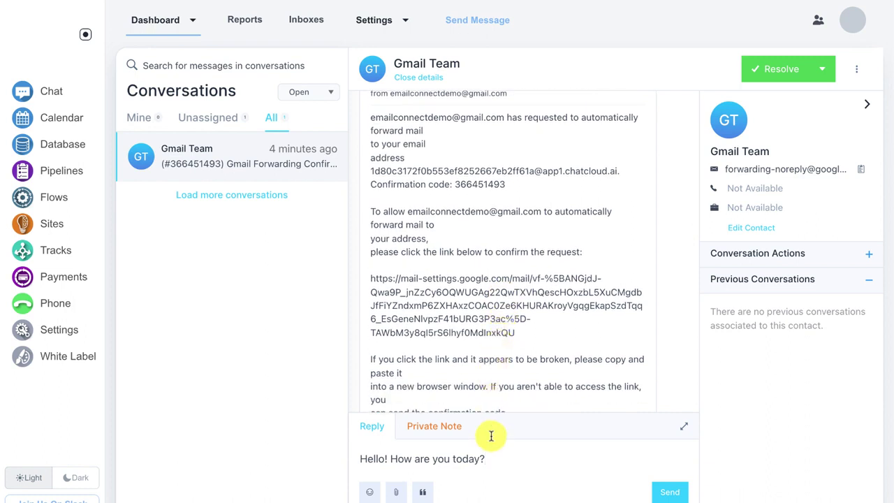
pyautogui.moveTo(496, 459); pyautogui.dragTo(343, 459)
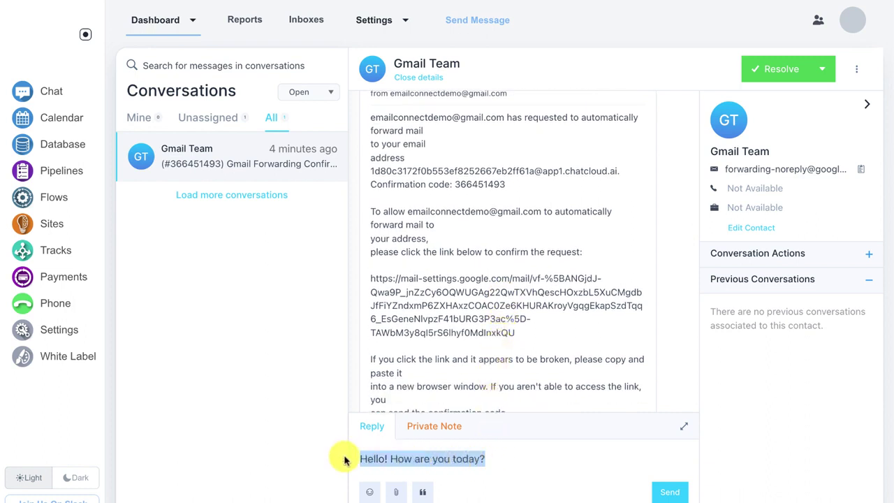
# Step: Move the greeting out of the reply into a private note 'Hello! How are you today?' and post it
pyautogui.press('BackSpace')
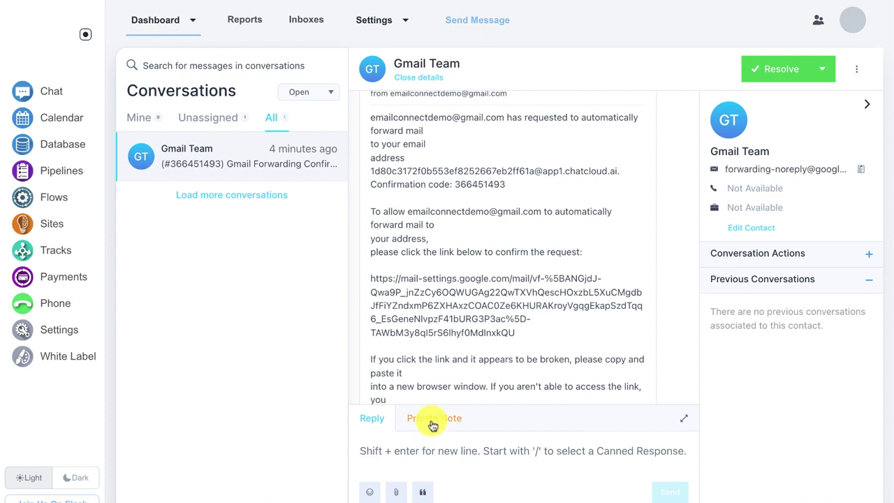
pyautogui.click(432, 422)
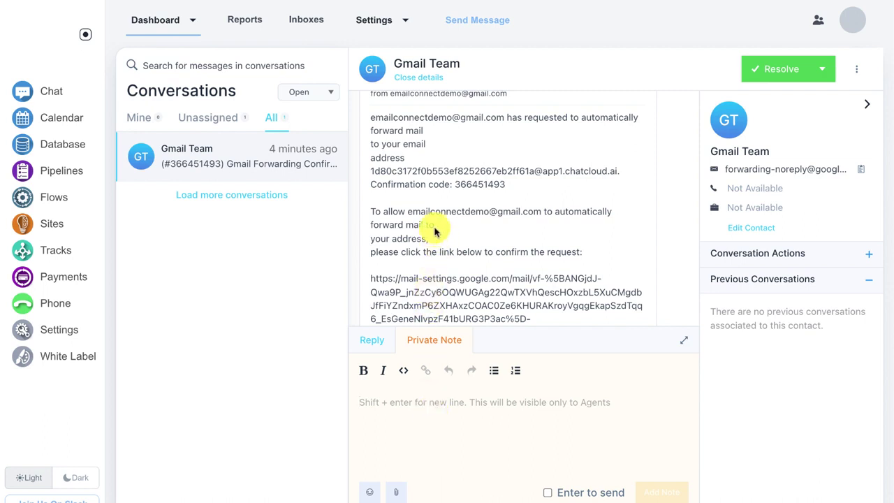
pyautogui.hotkey('ctrl', 'v')
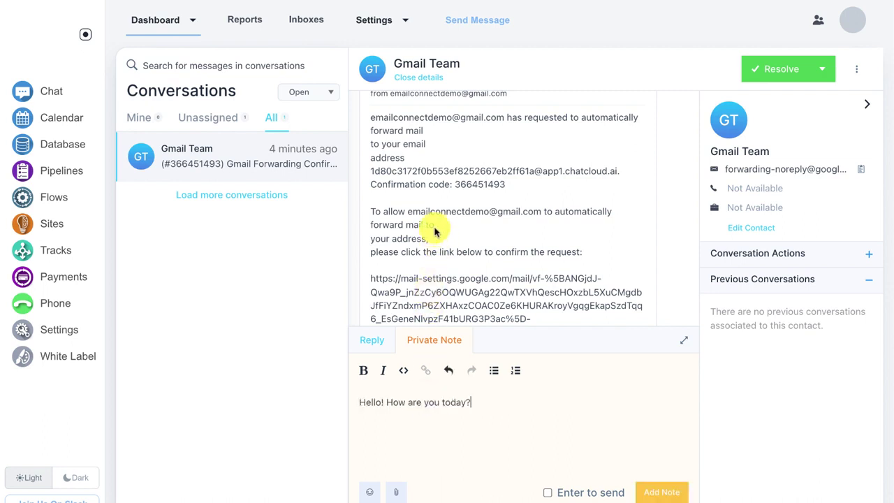
pyautogui.click(669, 491)
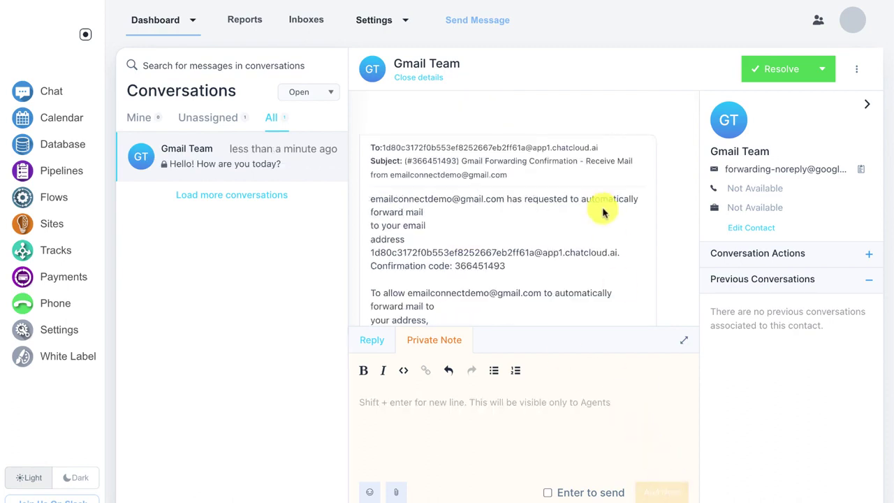
pyautogui.scroll(-10, 602, 213)
pyautogui.scroll(-3, 605, 213)
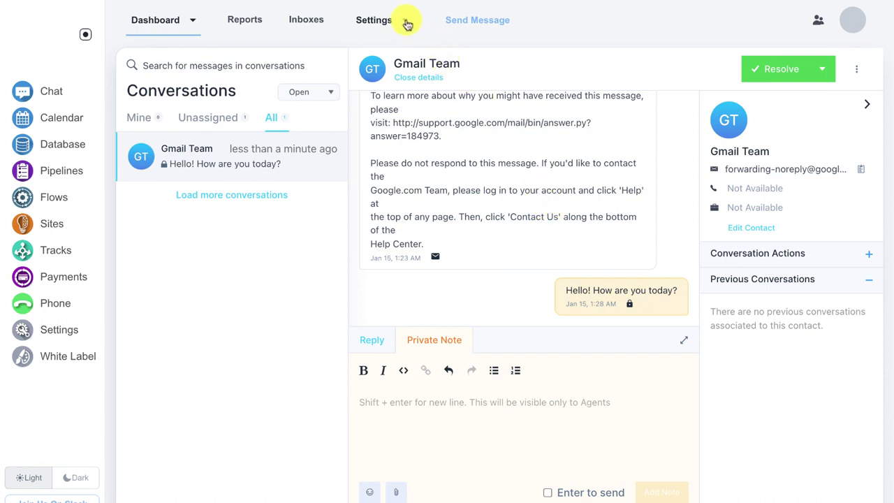
# Step: Go to the Teams page from the Settings menu
pyautogui.click(404, 20)
pyautogui.click(380, 73)
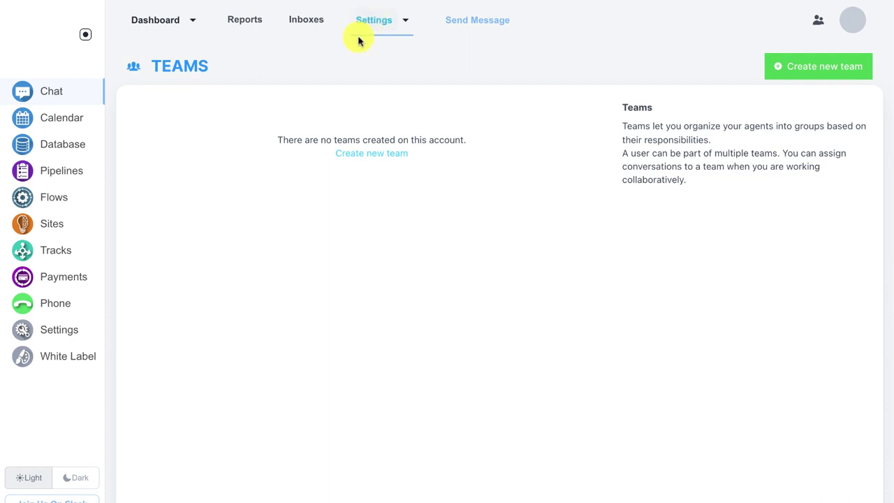
# Step: Return to the Conversations dashboard
pyautogui.click(157, 21)
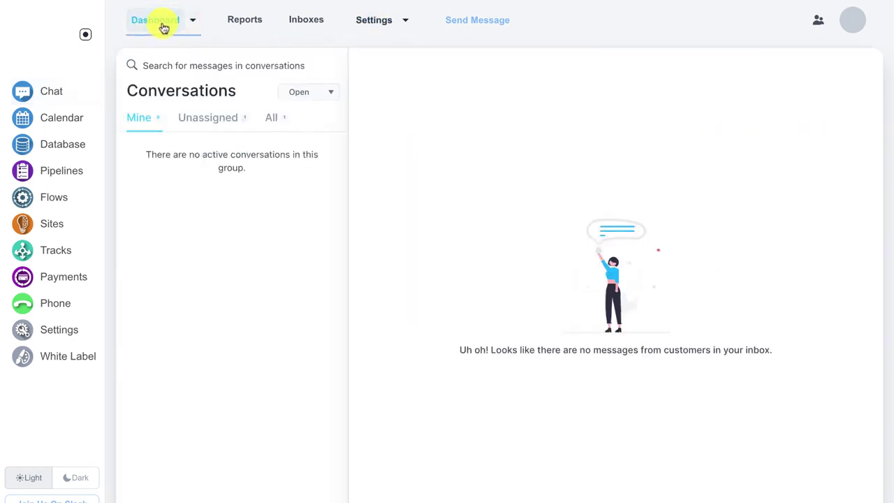